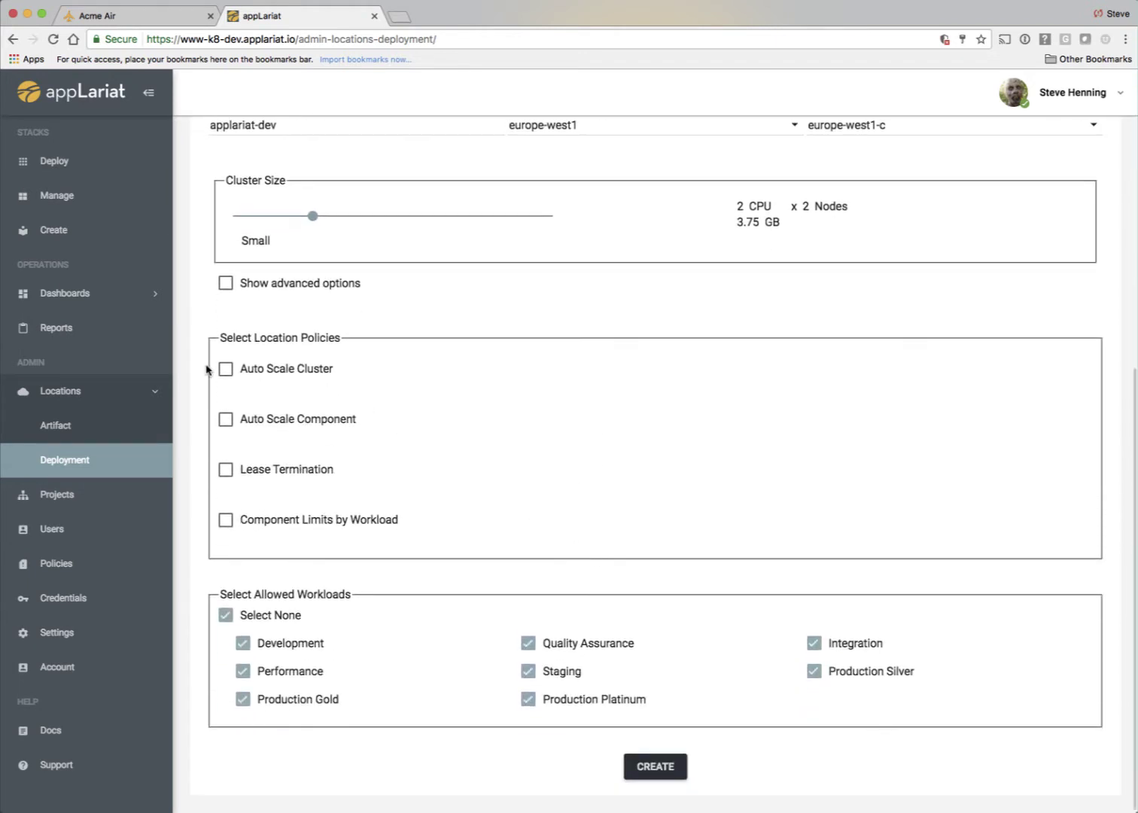
# - Enable the Auto Scale Cluster, Auto Scale Component, Lease Termination and Component Limits by Workload policies and create the deployment location
pyautogui.click(224, 369)
pyautogui.click(226, 421)
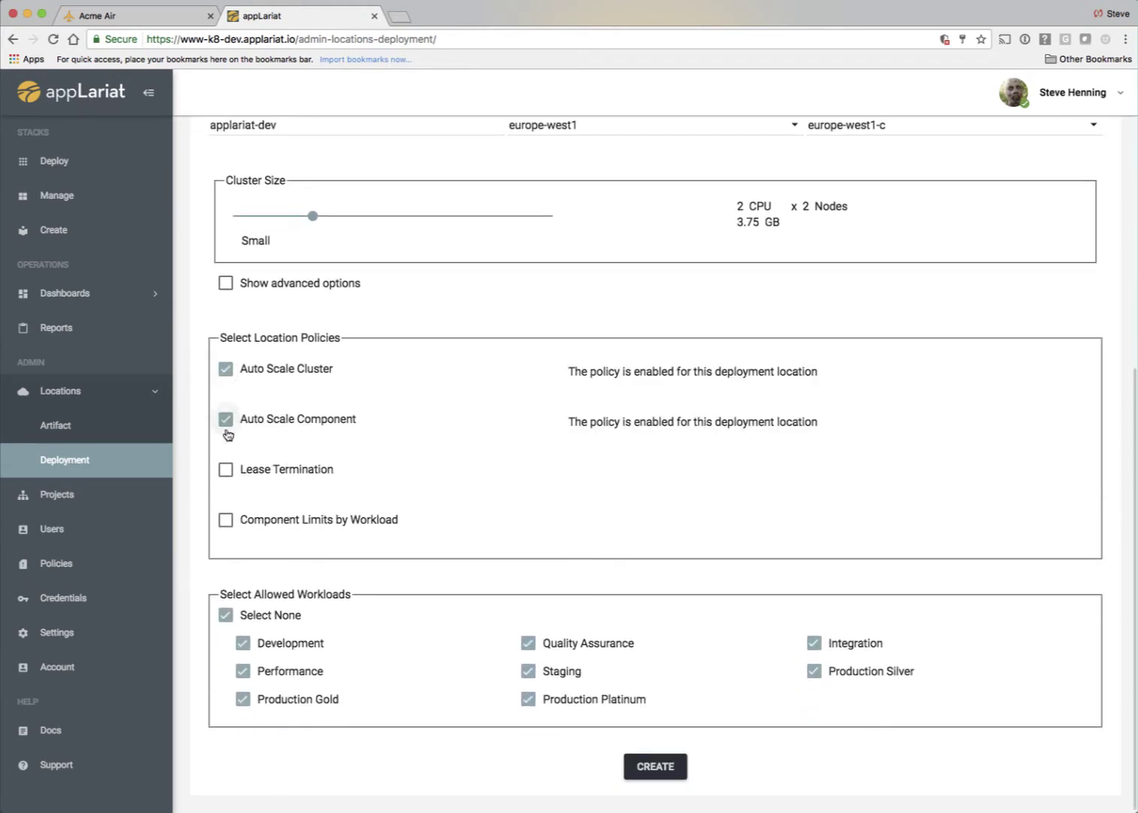
pyautogui.click(225, 472)
pyautogui.click(226, 521)
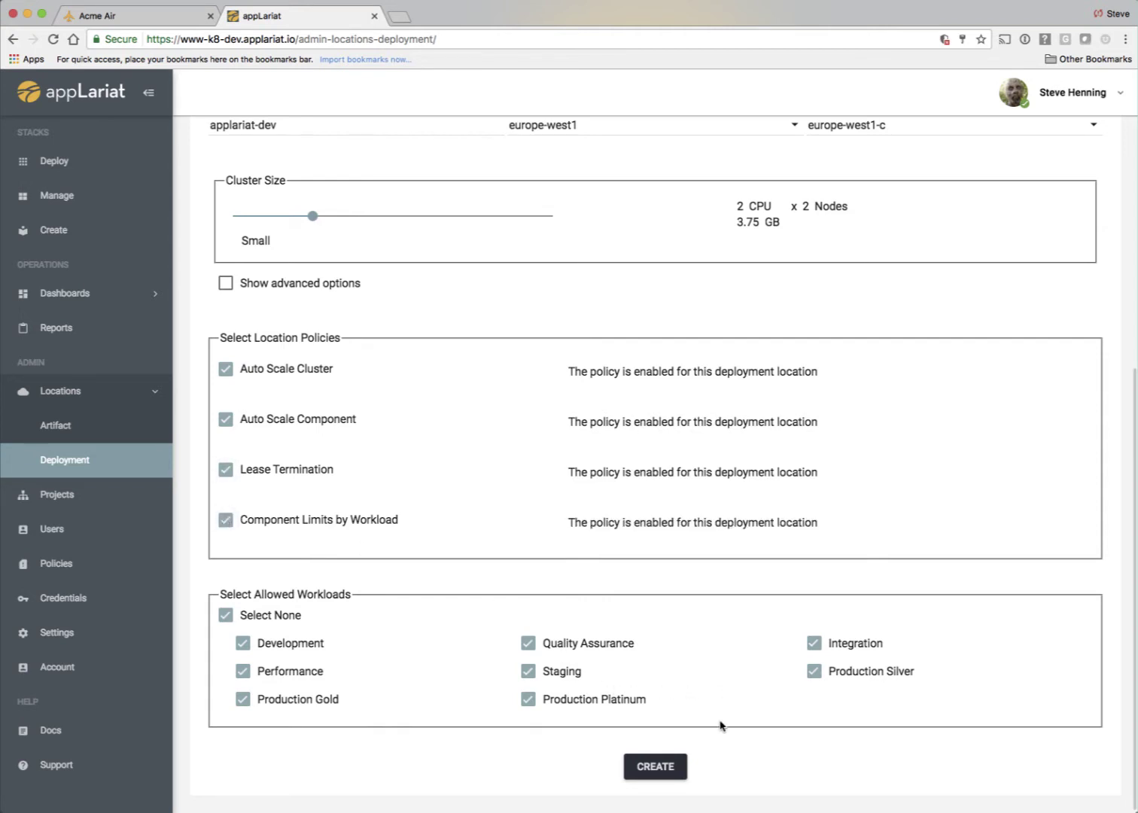
pyautogui.click(656, 769)
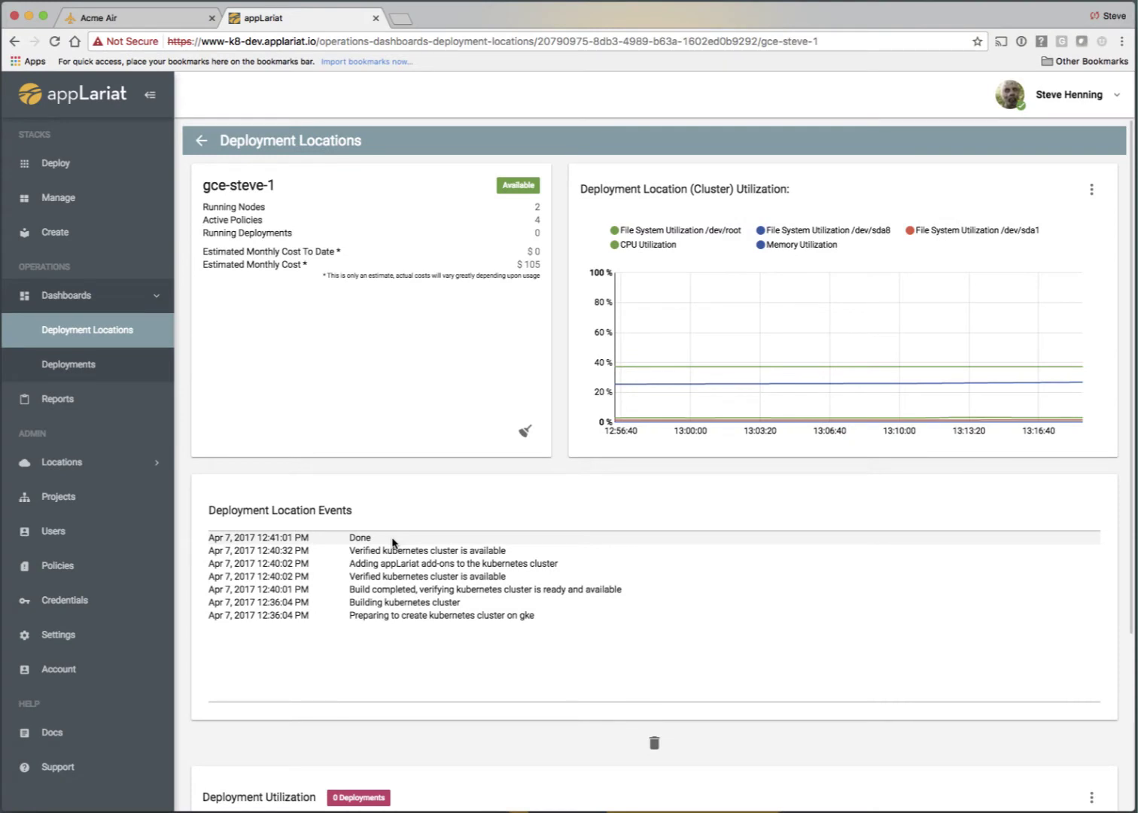
# - Start converting an app to containers, choosing to start from scratch with a new stack
pyautogui.moveTo(648, 402)
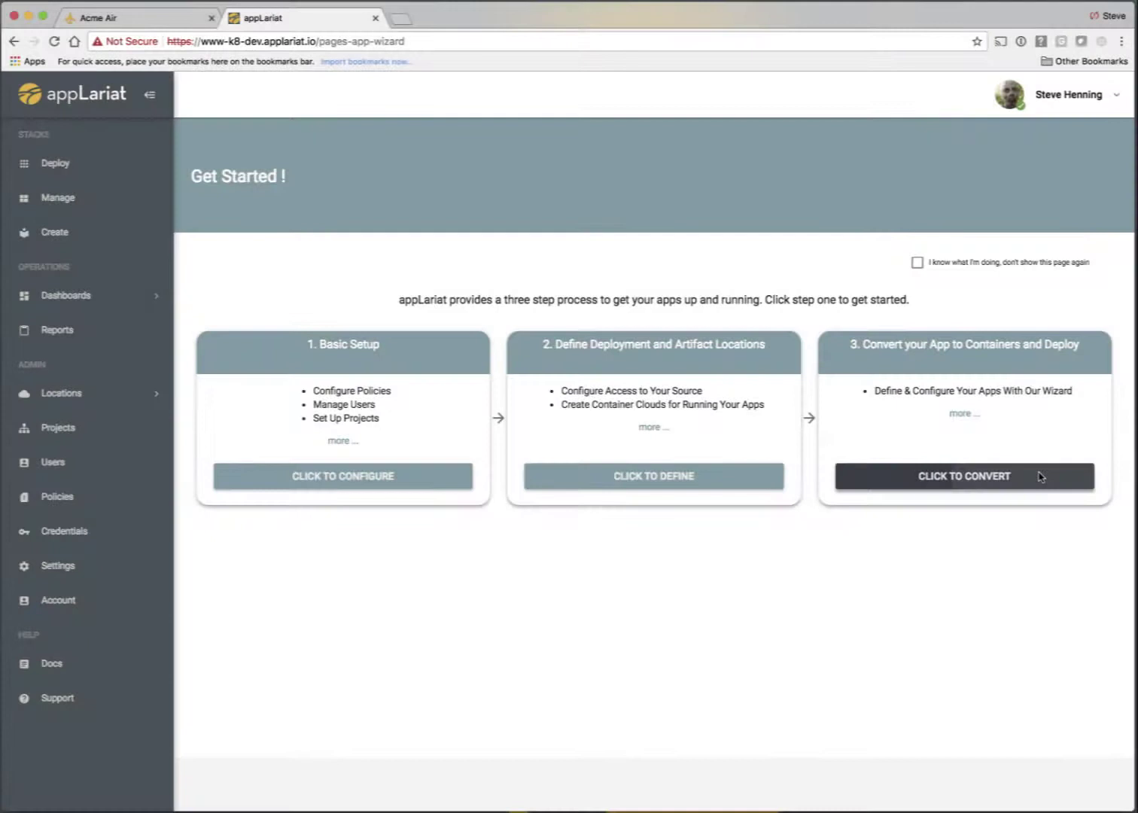
pyautogui.click(1040, 477)
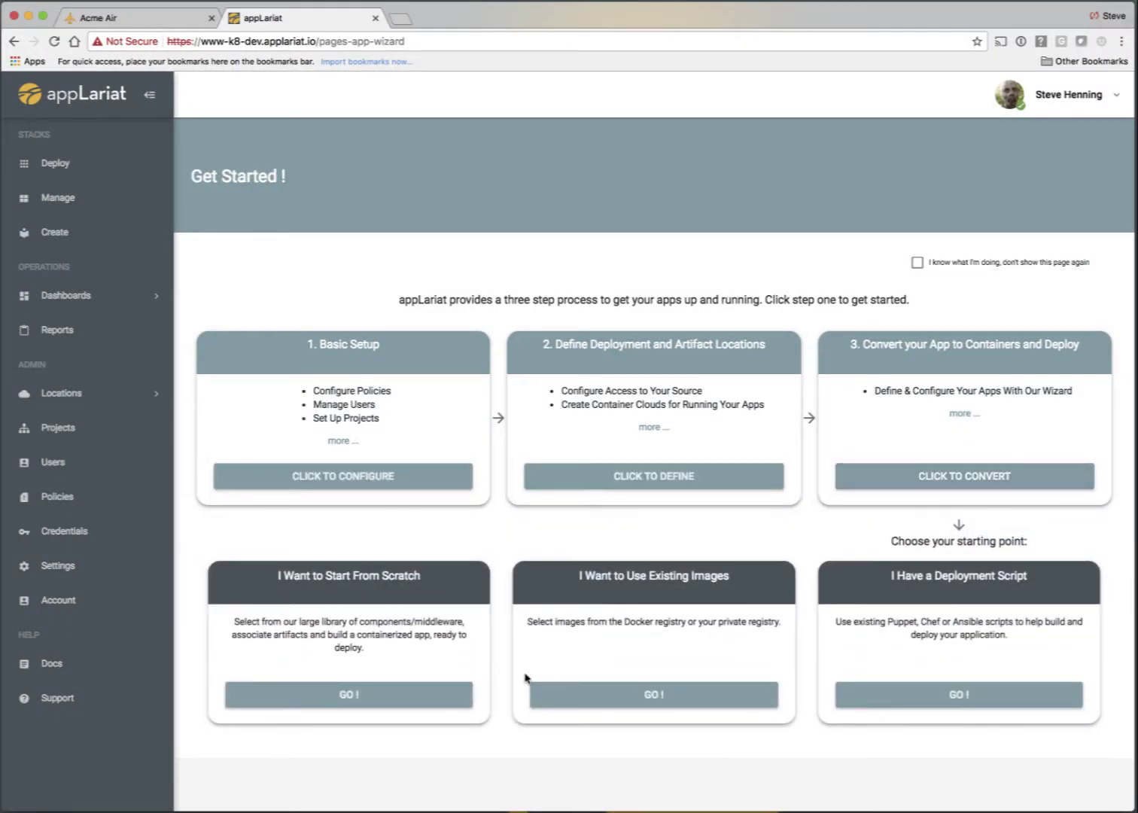
pyautogui.click(427, 700)
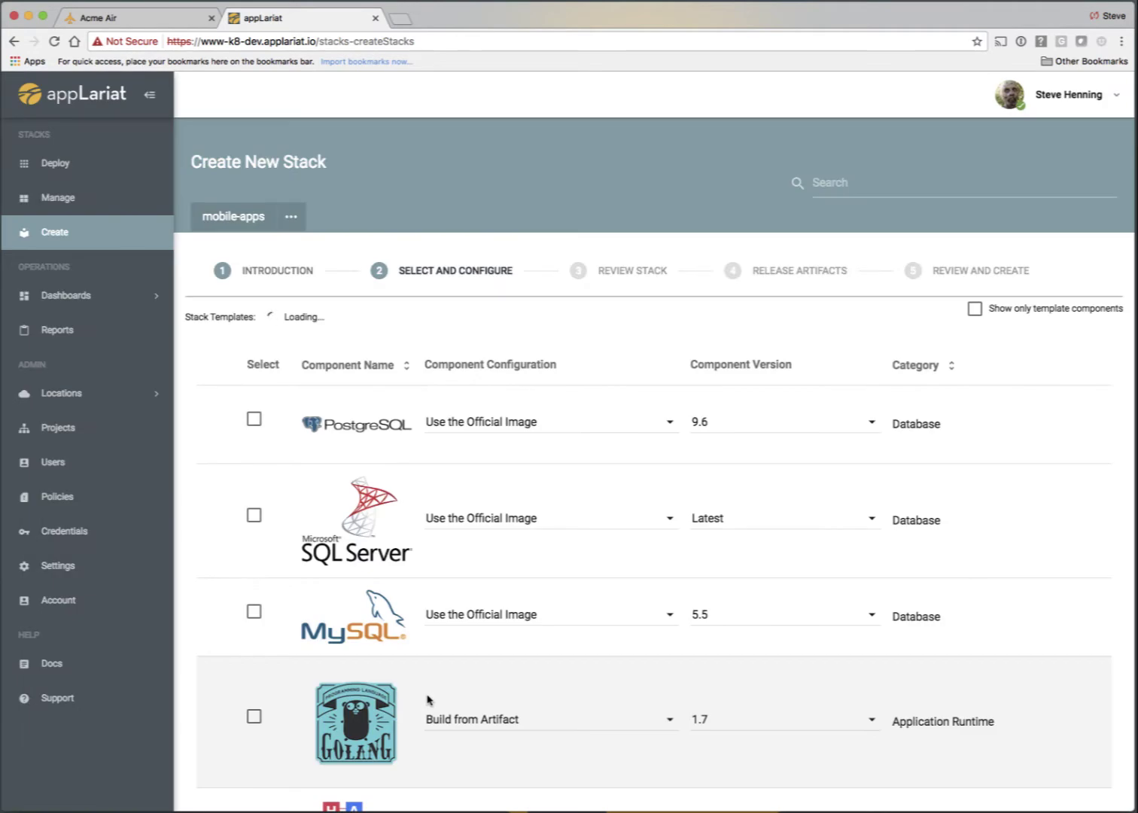
# - Show 30 components per page and select the Elastic component for the stack
pyautogui.scroll(-10, 428, 699)
pyautogui.click(271, 704)
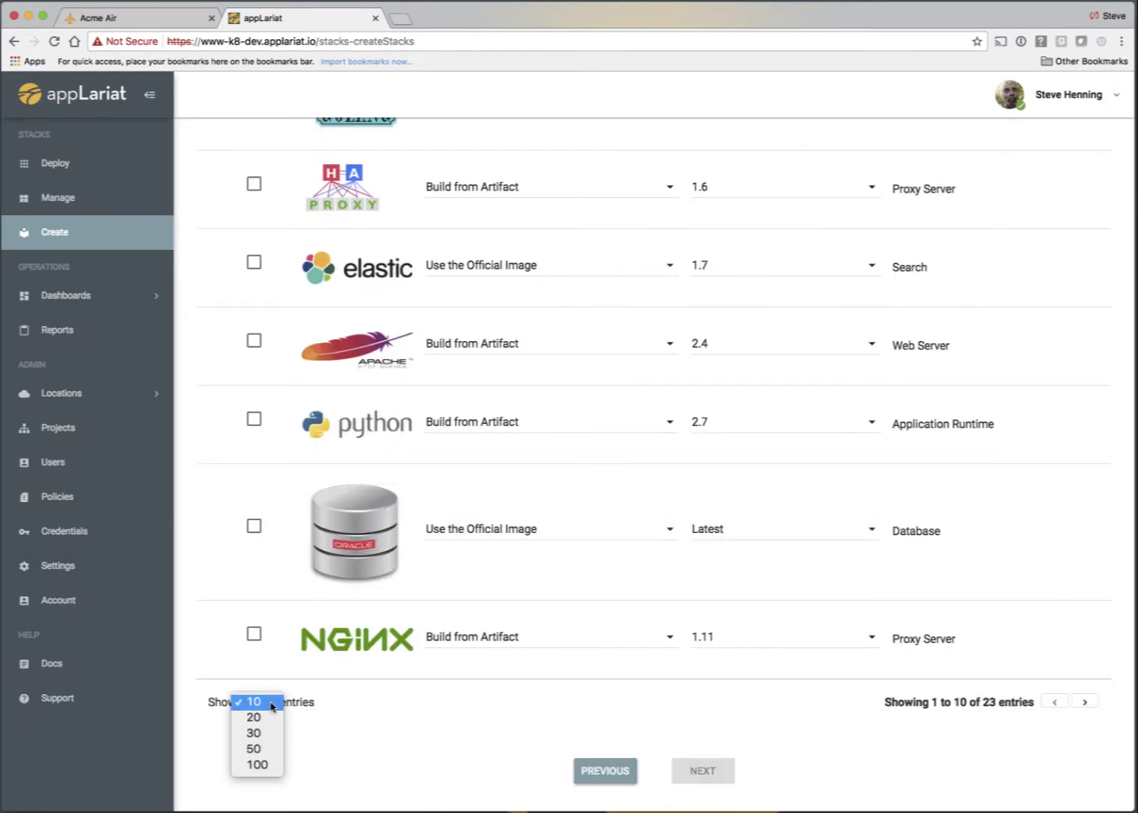
pyautogui.click(257, 736)
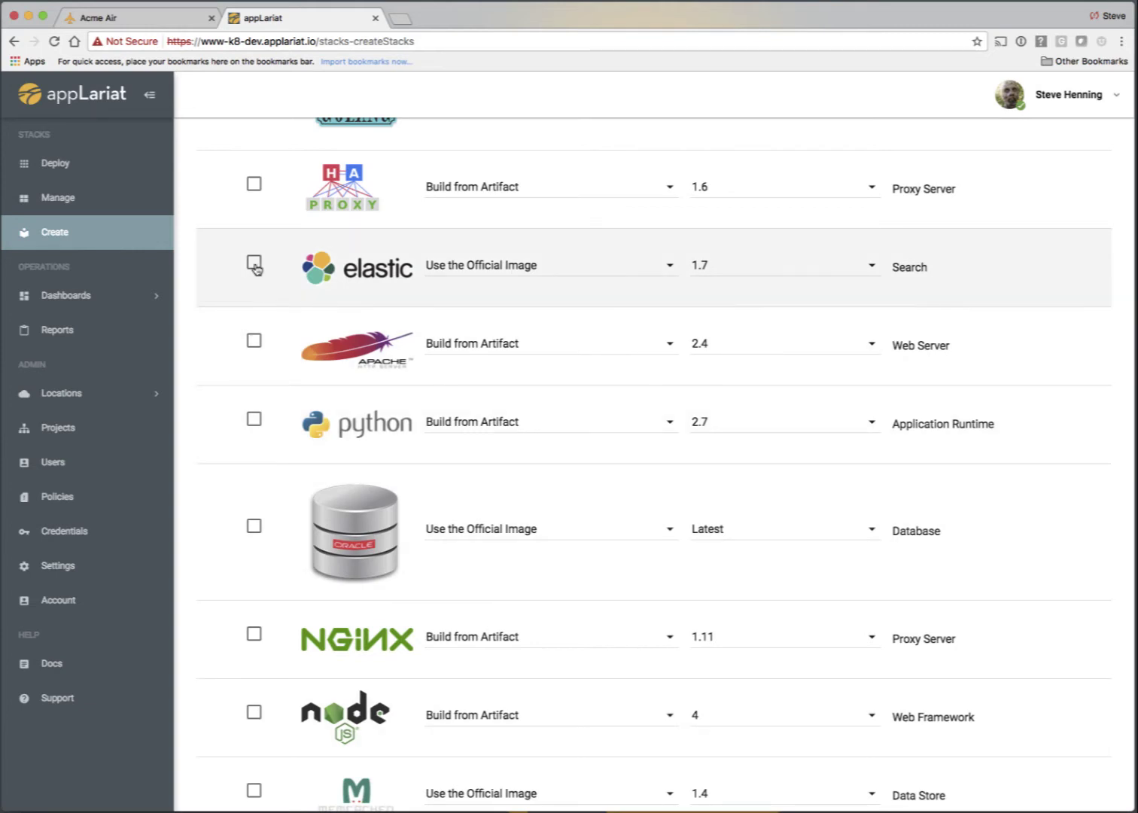
pyautogui.press('space')
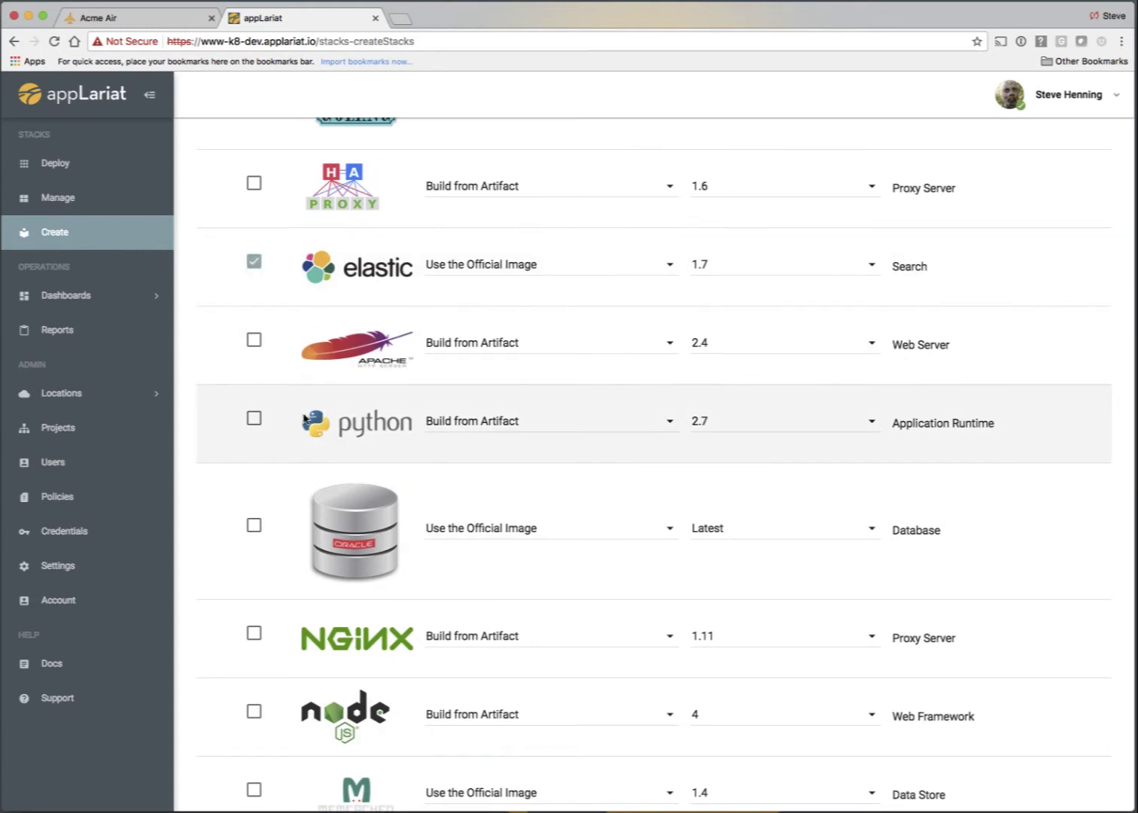
# - Add the RabbitMQ, Redis, MongoDB and IBM WebSphere components to the stack selection
pyautogui.scroll(-3, 304, 420)
pyautogui.scroll(-8, 304, 420)
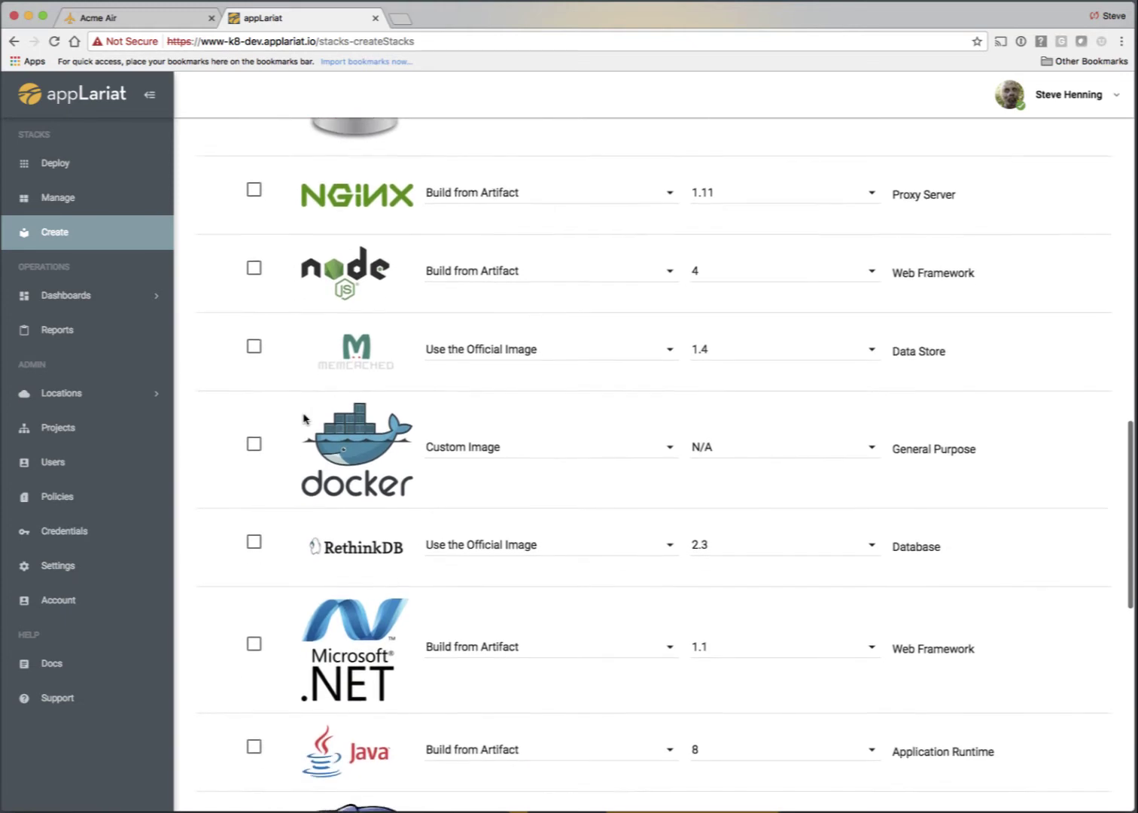
pyautogui.scroll(-7, 304, 420)
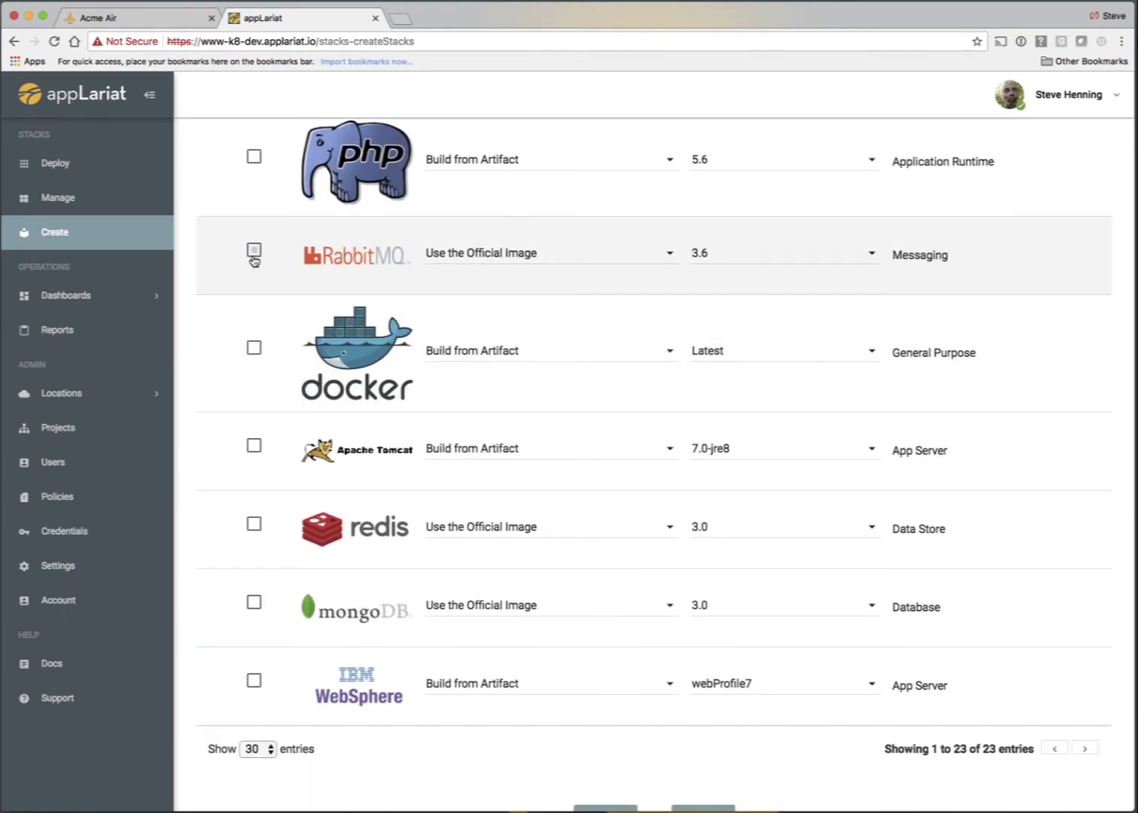
pyautogui.click(254, 251)
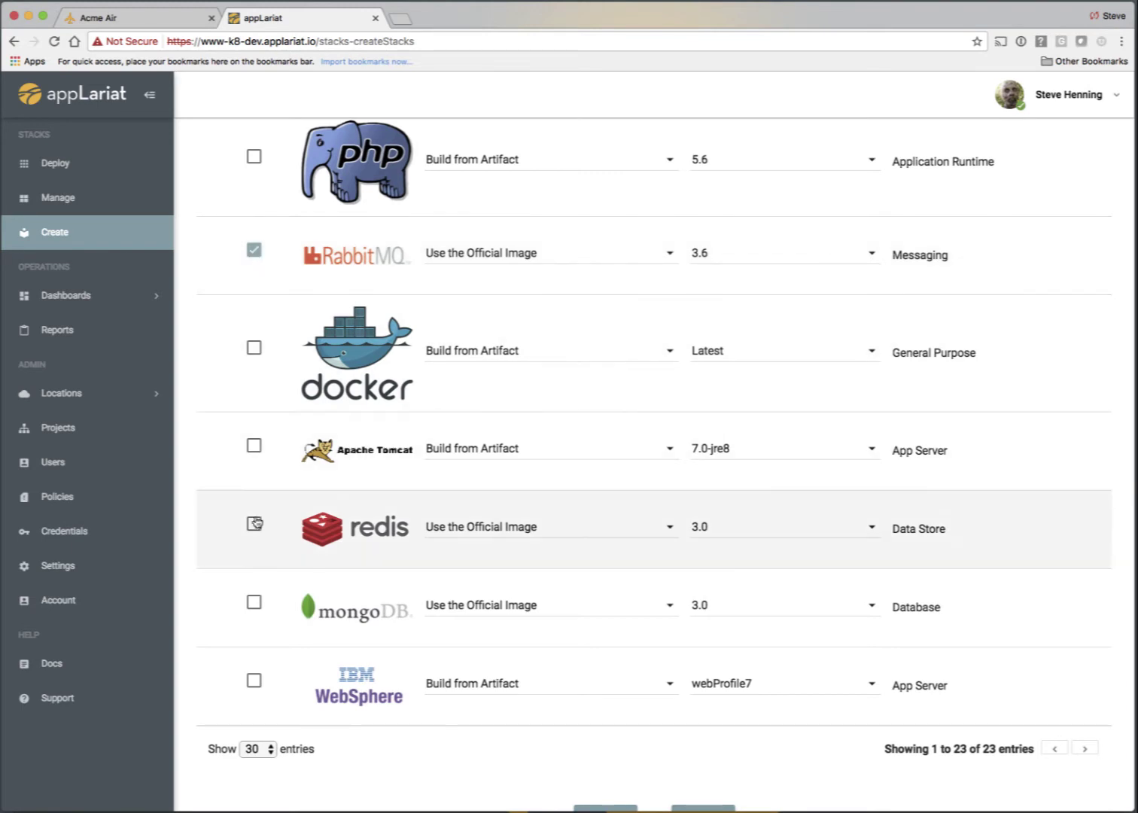
pyautogui.click(253, 523)
pyautogui.click(254, 600)
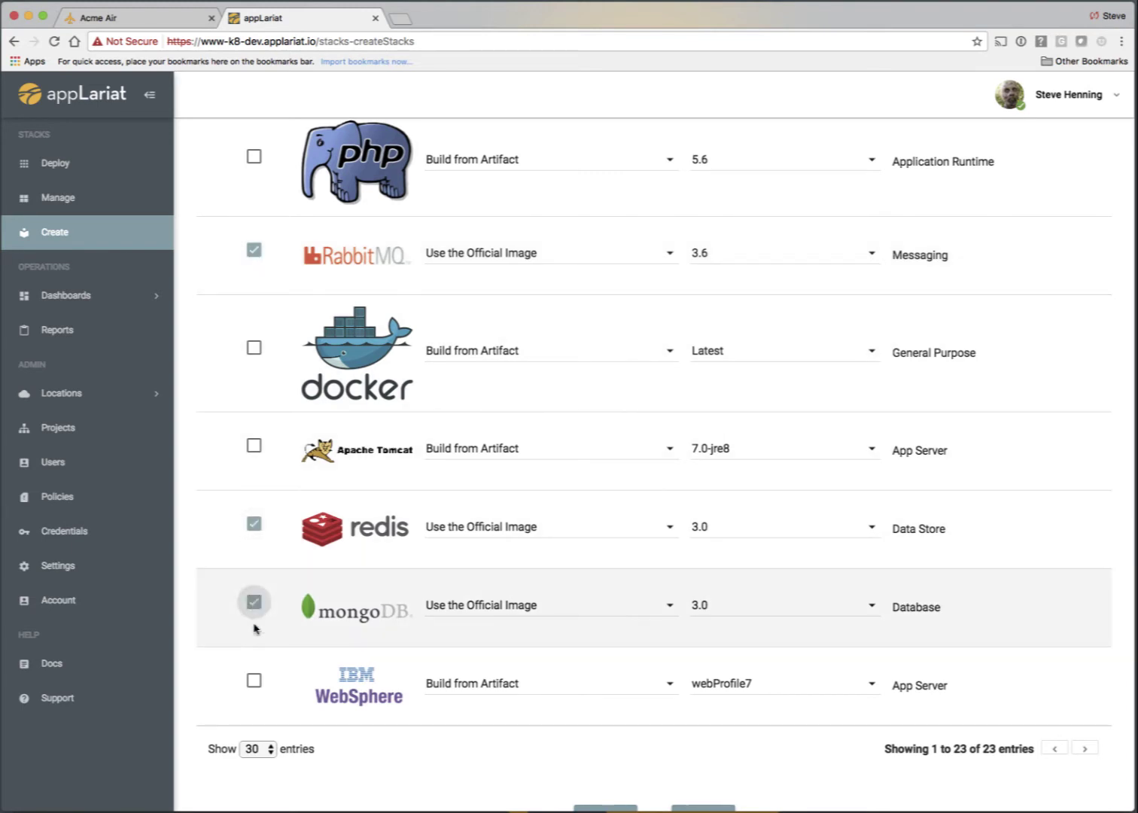
pyautogui.click(254, 683)
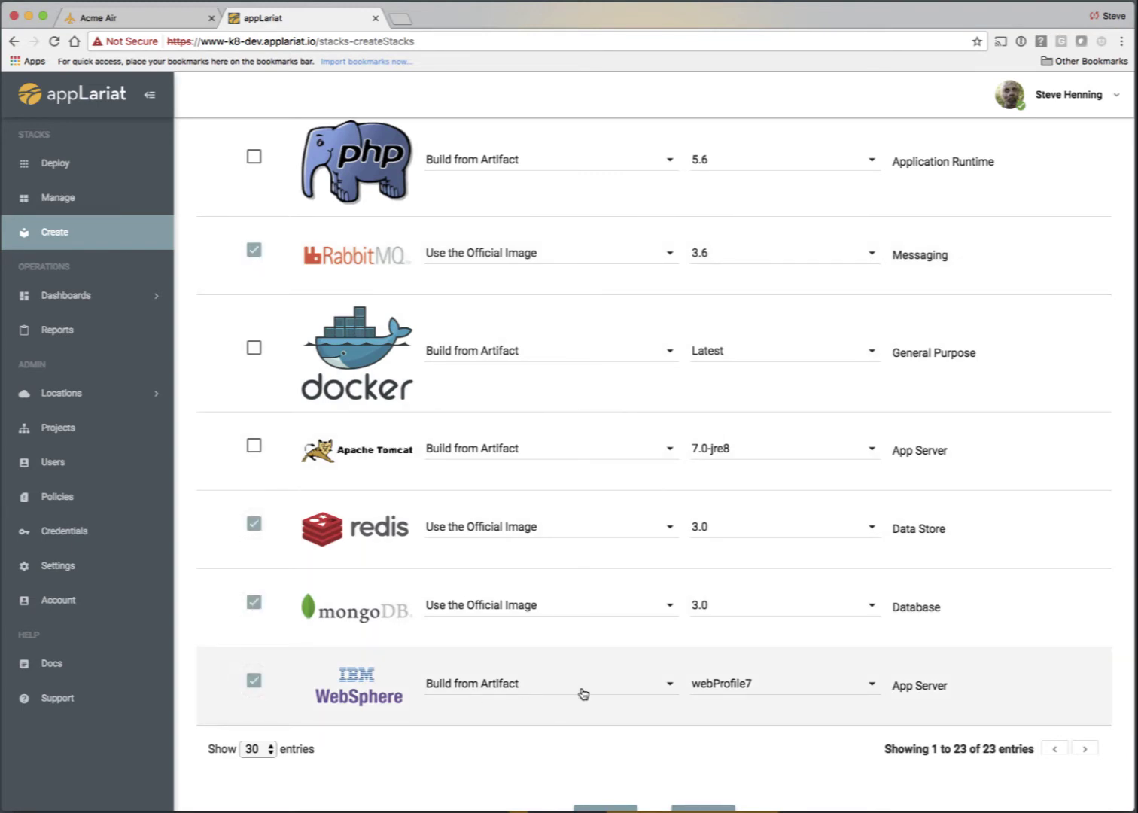
# - Set the WebSphere component configuration to Build using Custom Script and proceed to the component settings
pyautogui.click(610, 687)
pyautogui.click(554, 721)
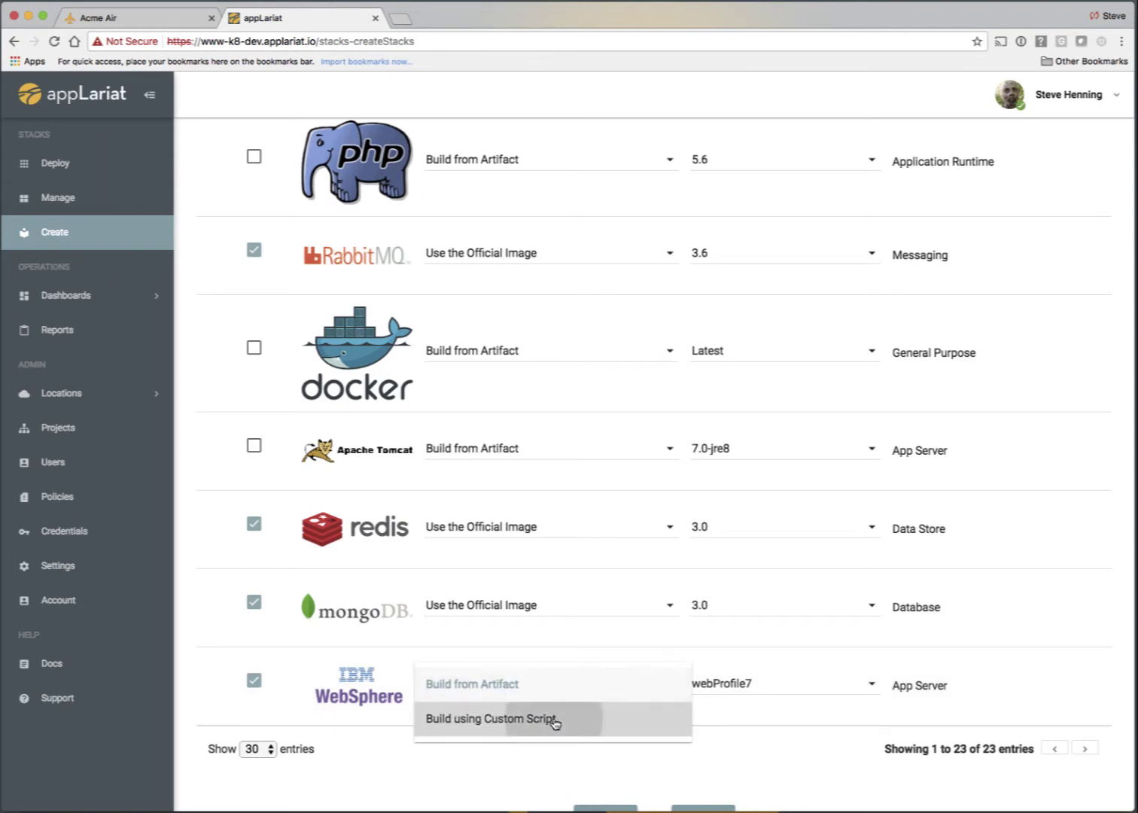
pyautogui.scroll(-2, 554, 723)
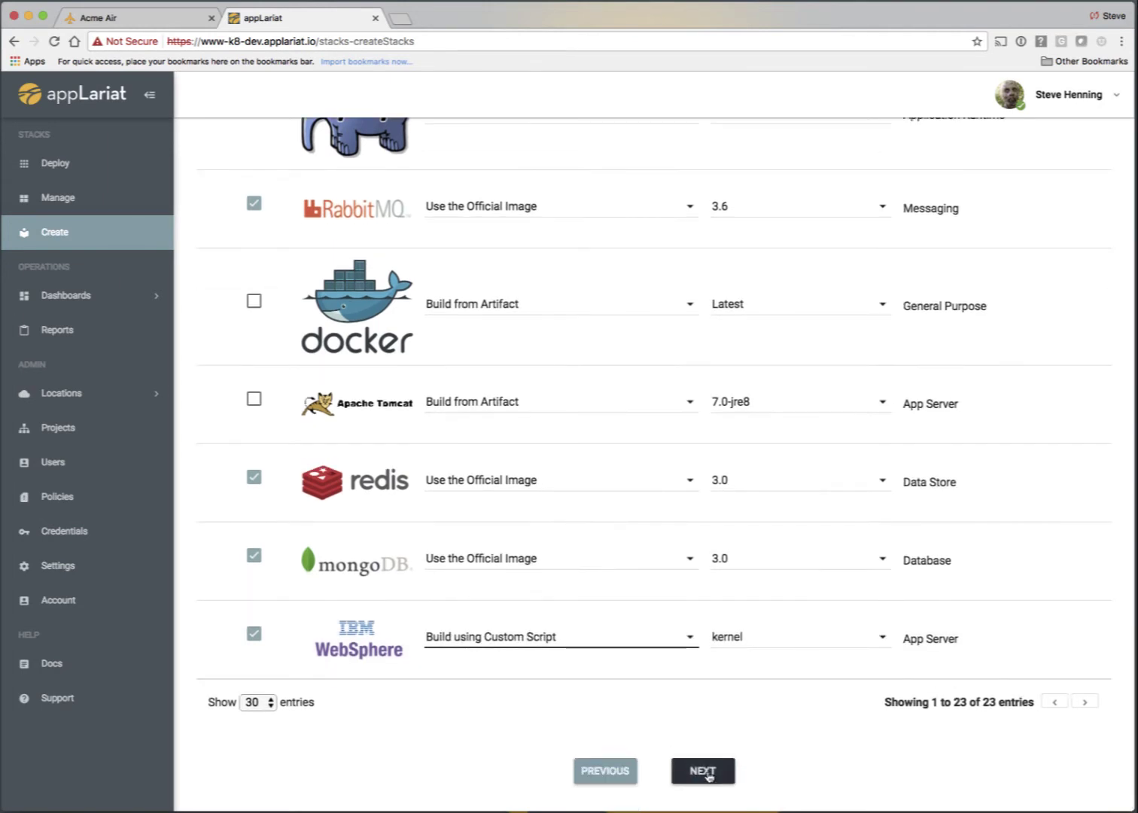
pyautogui.click(704, 770)
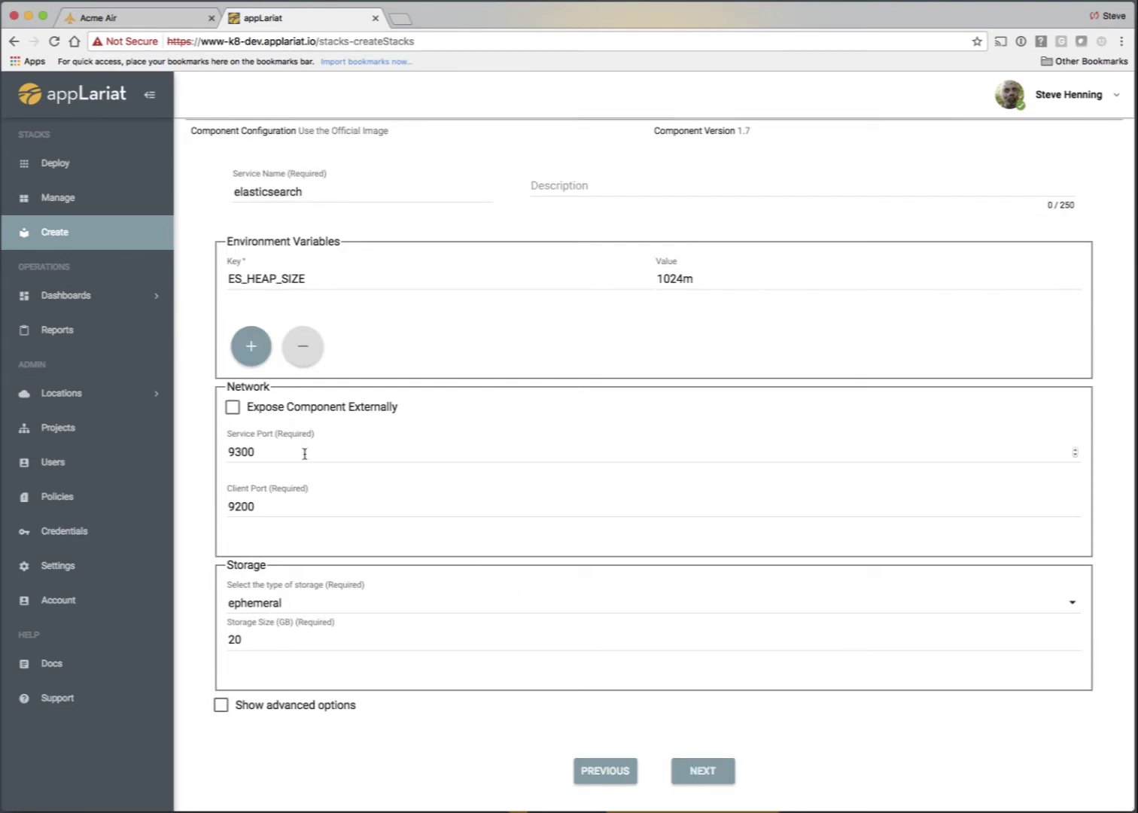
# - Expose the Elasticsearch component externally and accept the default RabbitMQ and Redis settings
pyautogui.click(233, 409)
pyautogui.click(703, 771)
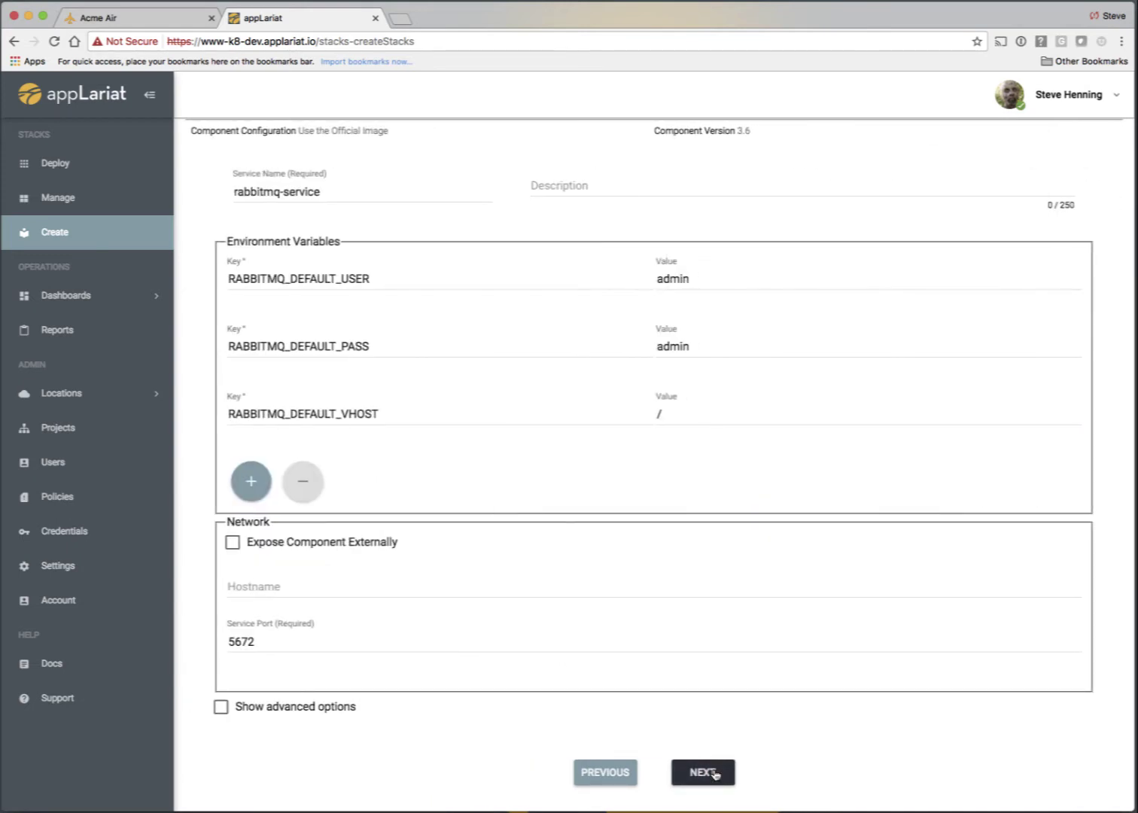
pyautogui.click(714, 773)
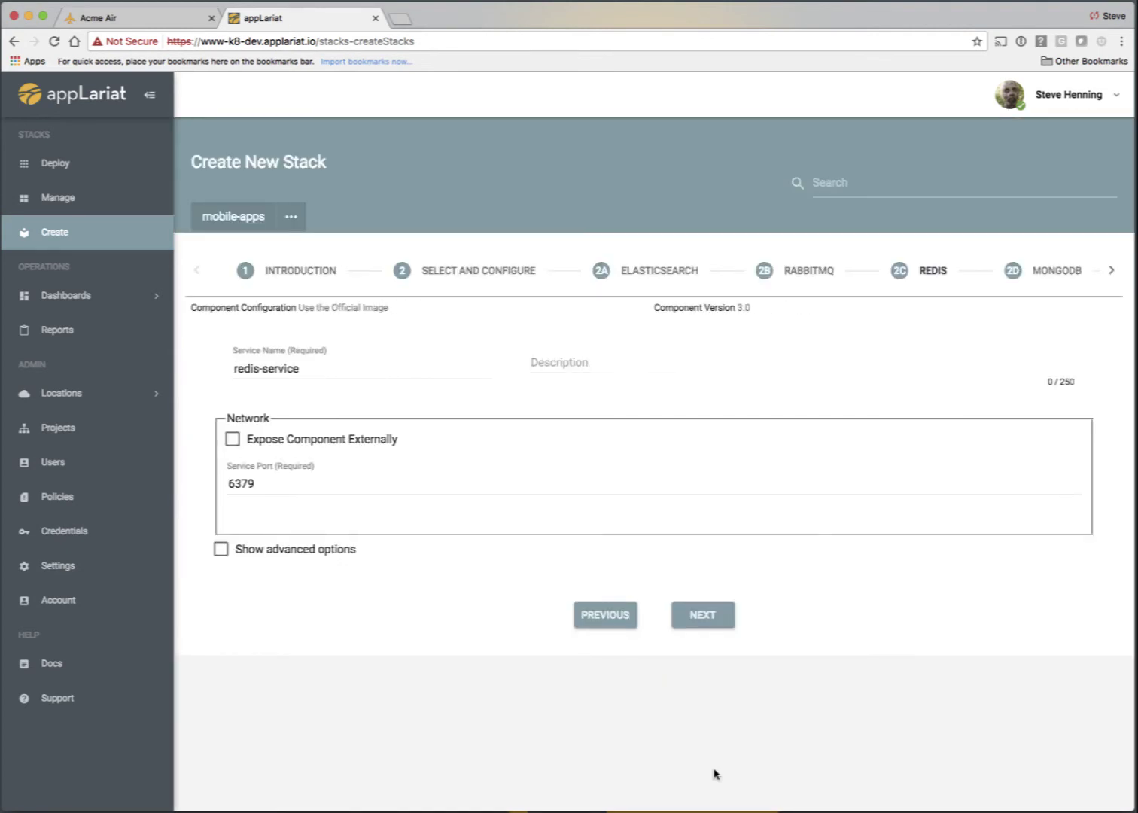
pyautogui.click(708, 615)
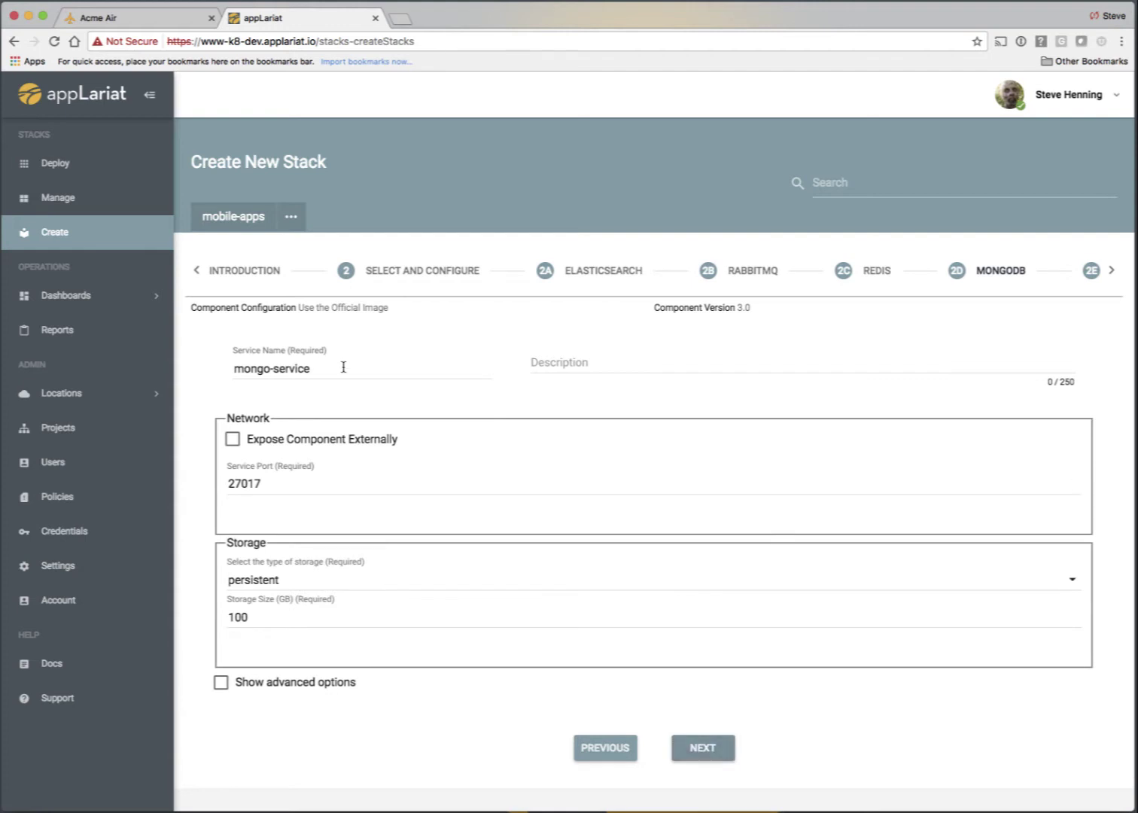
# - Rename the MongoDB service to mongo-svc and proceed to the WebSphere settings
pyautogui.click(344, 366)
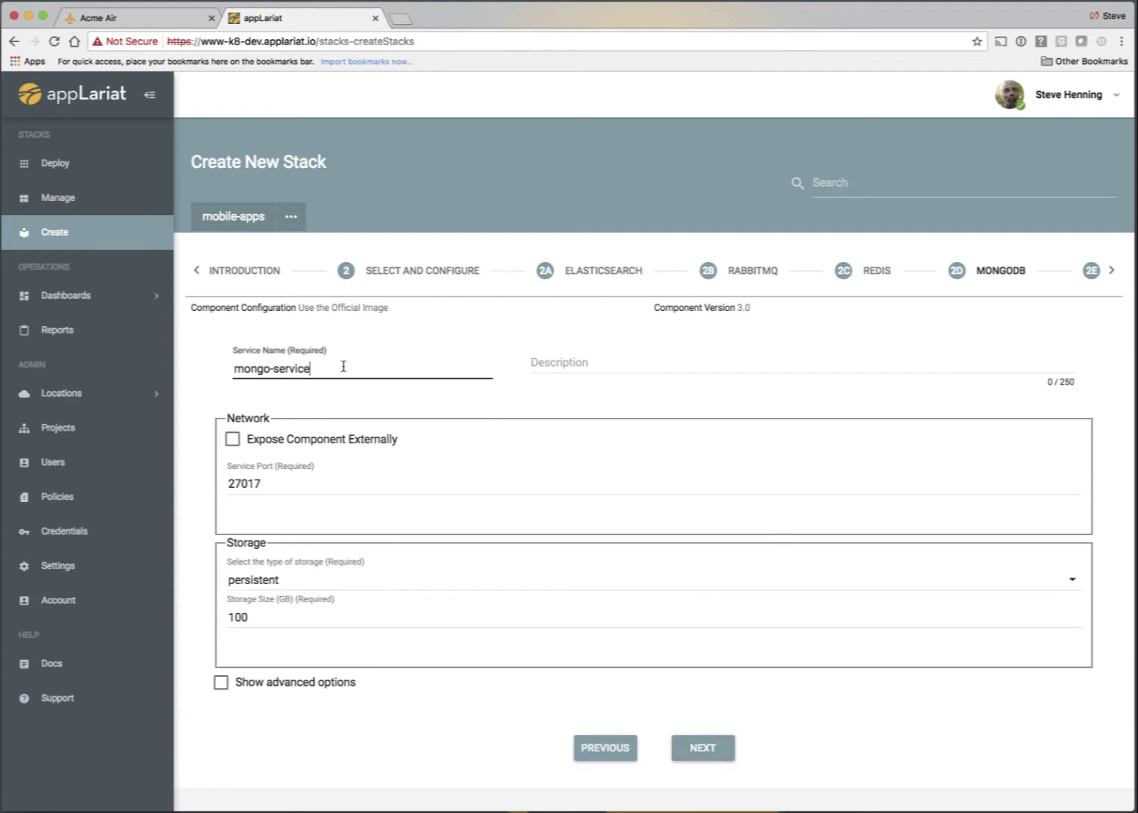
pyautogui.press('BackSpace')
pyautogui.press('BackSpace')
pyautogui.click(699, 748)
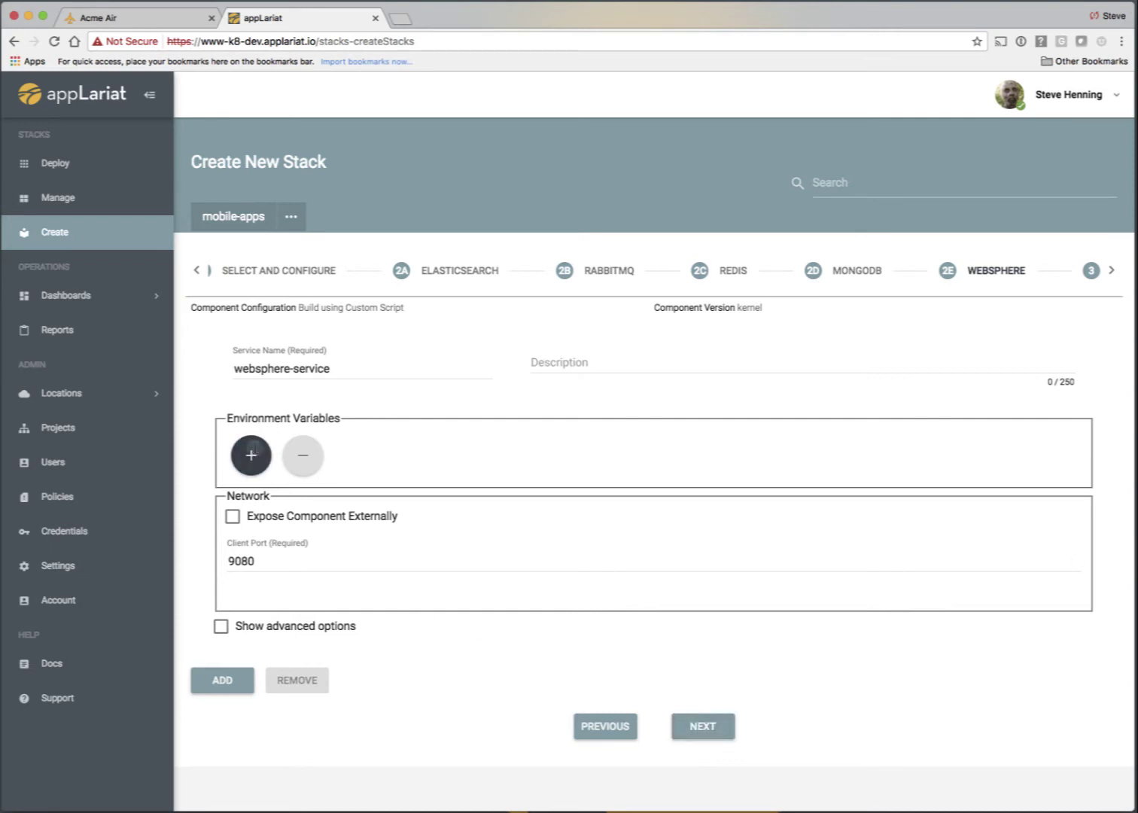
# - Add the environment variable MONGO_SVC with value 27017 to the WebSphere component, expose it externally and proceed to the stack review
pyautogui.click(252, 455)
pyautogui.click(287, 457)
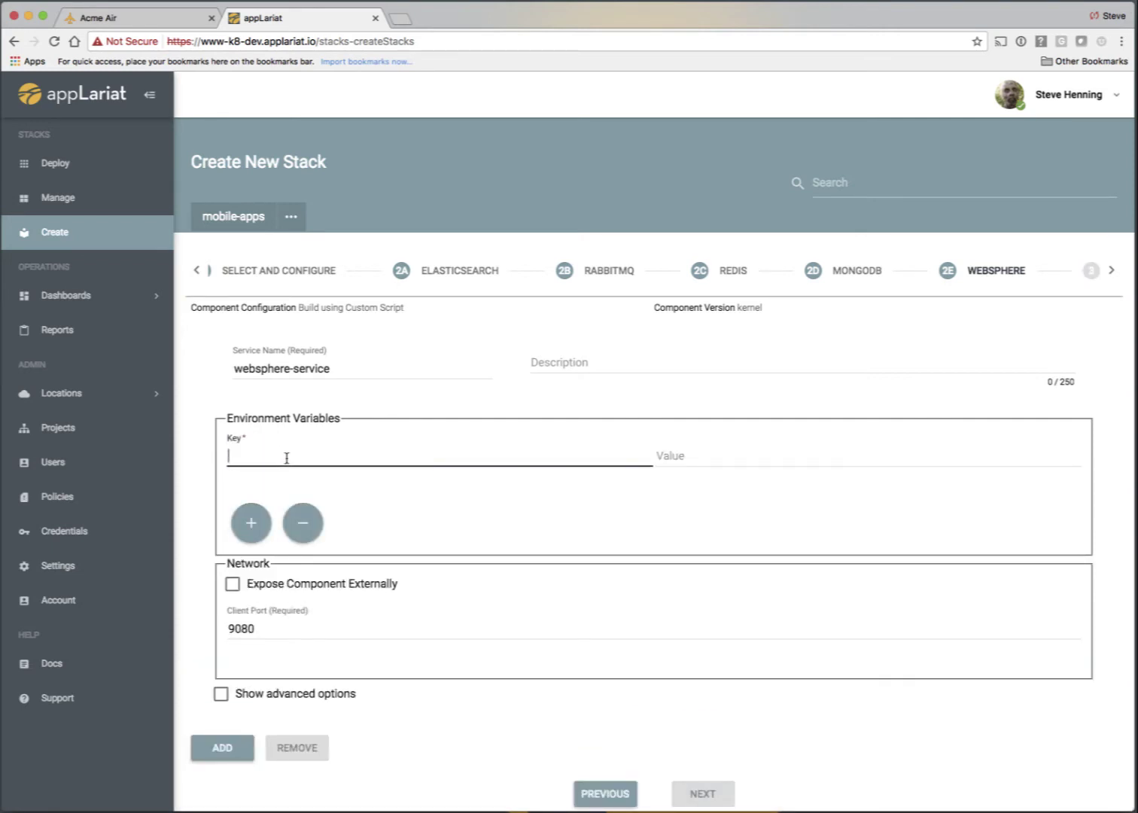
pyautogui.write('MONGO_SVC')
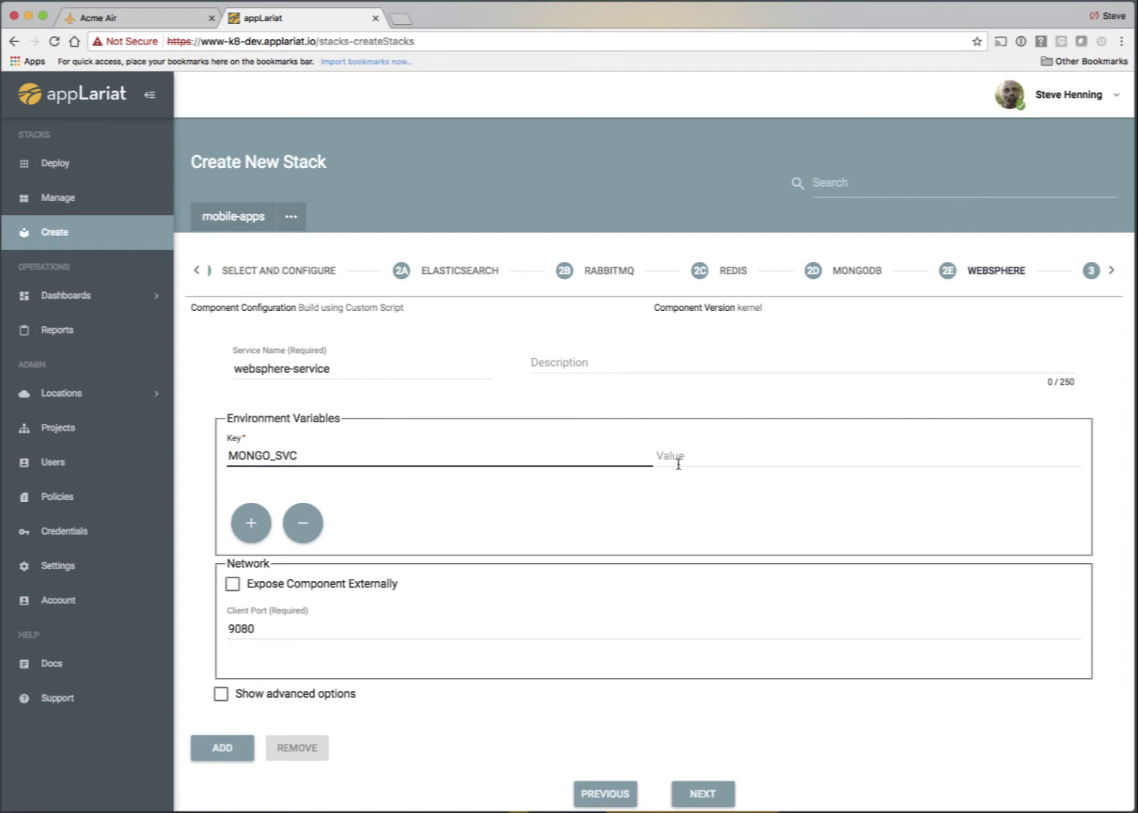
pyautogui.click(724, 455)
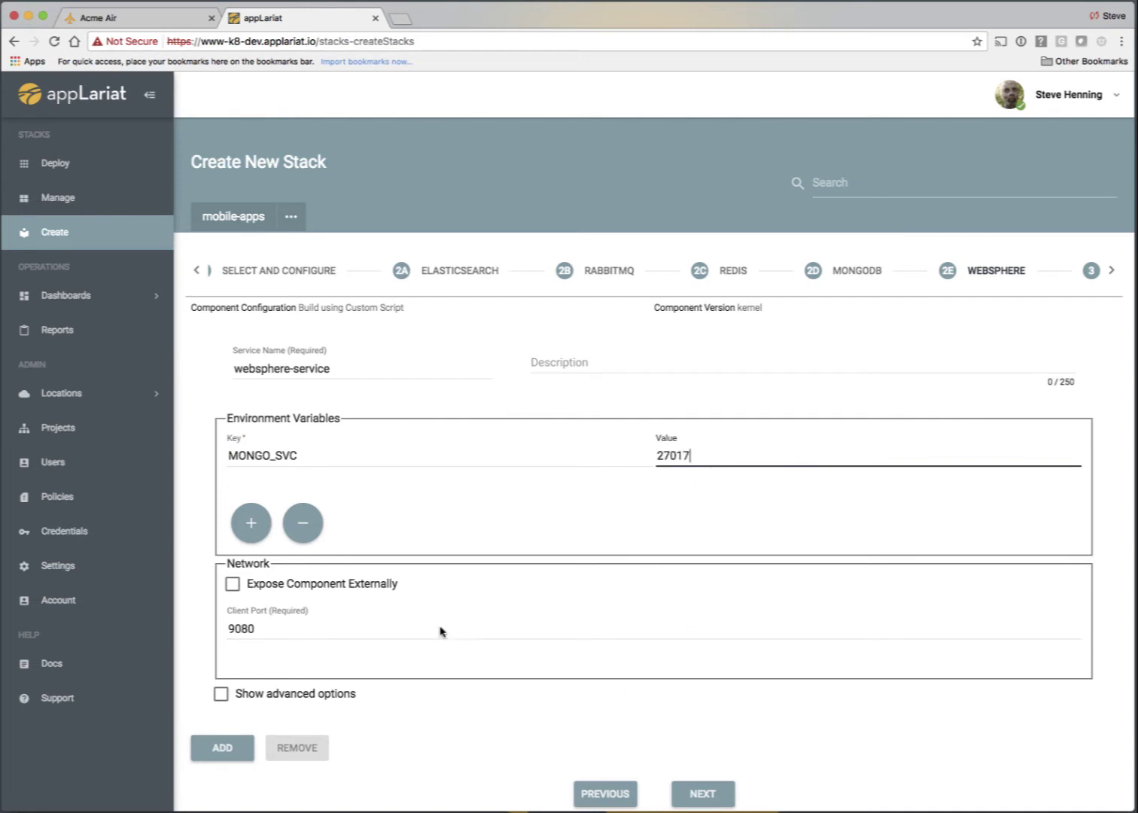
pyautogui.click(234, 585)
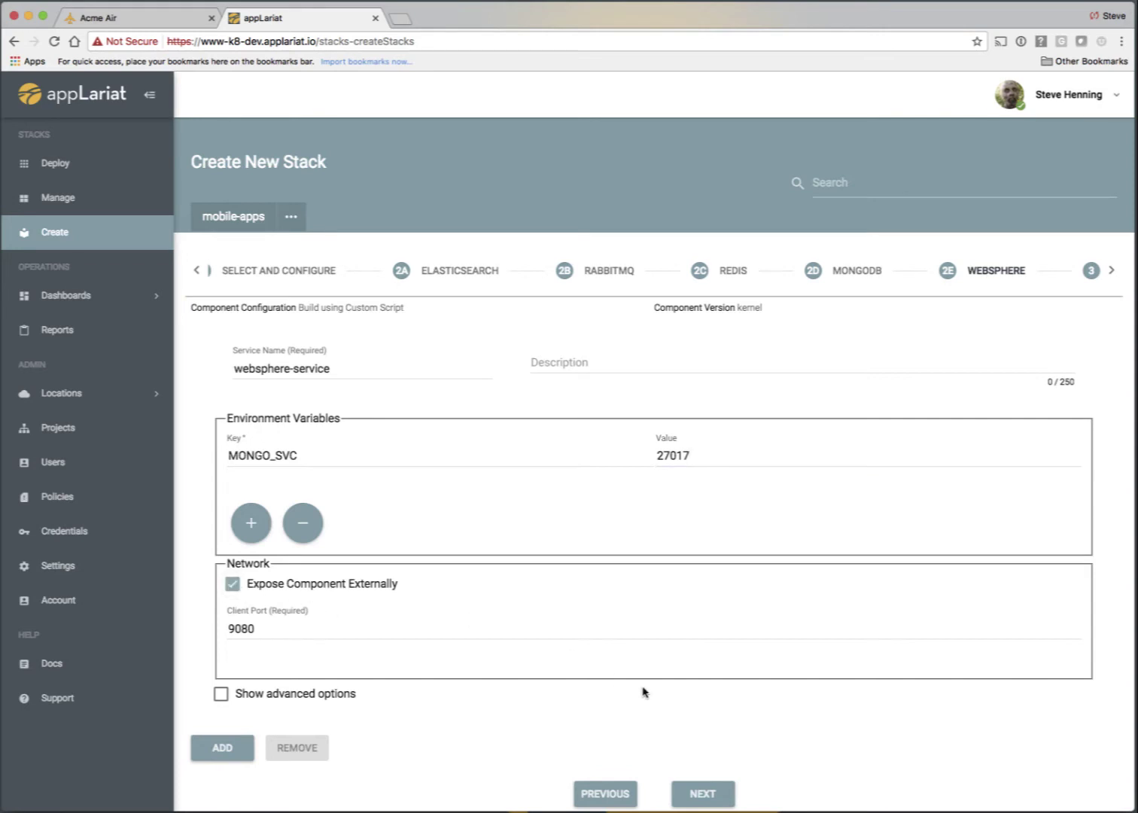
pyautogui.click(706, 797)
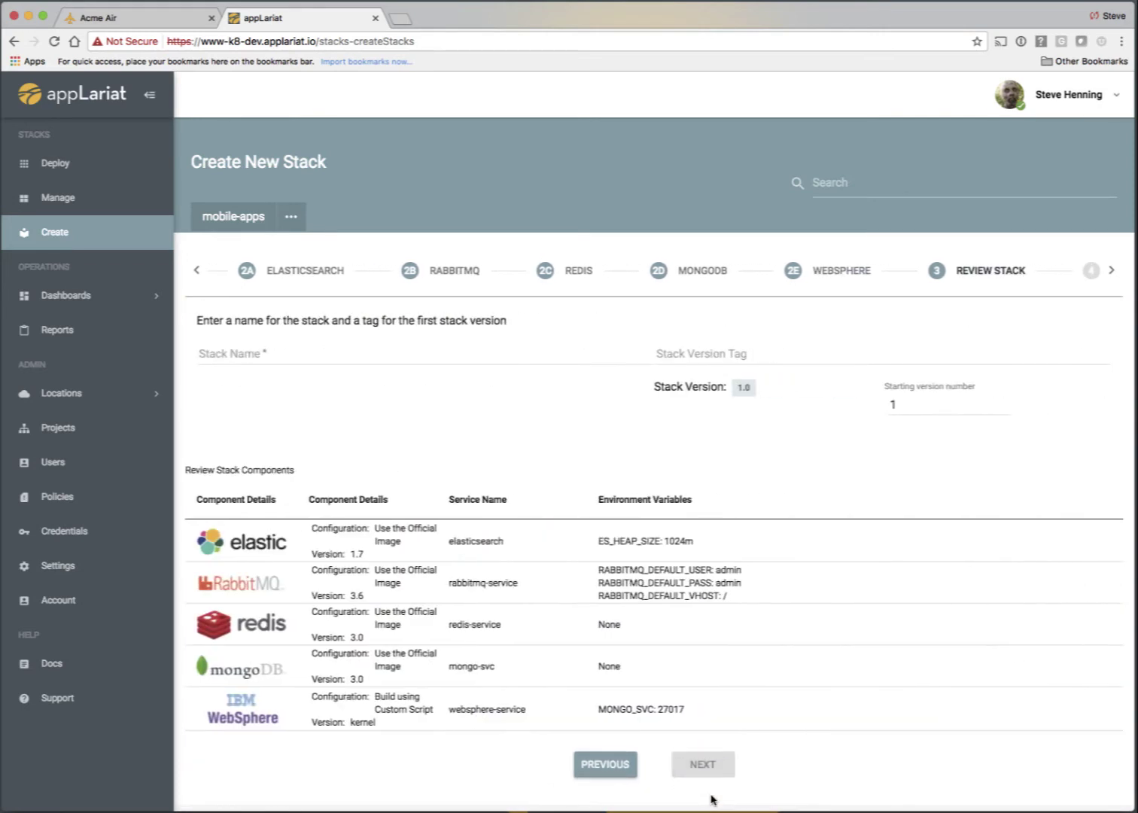
# - Name the stack acme-v2 with starting version number 3 and version tag 3.0.1, and proceed to the release artifacts
pyautogui.click(243, 351)
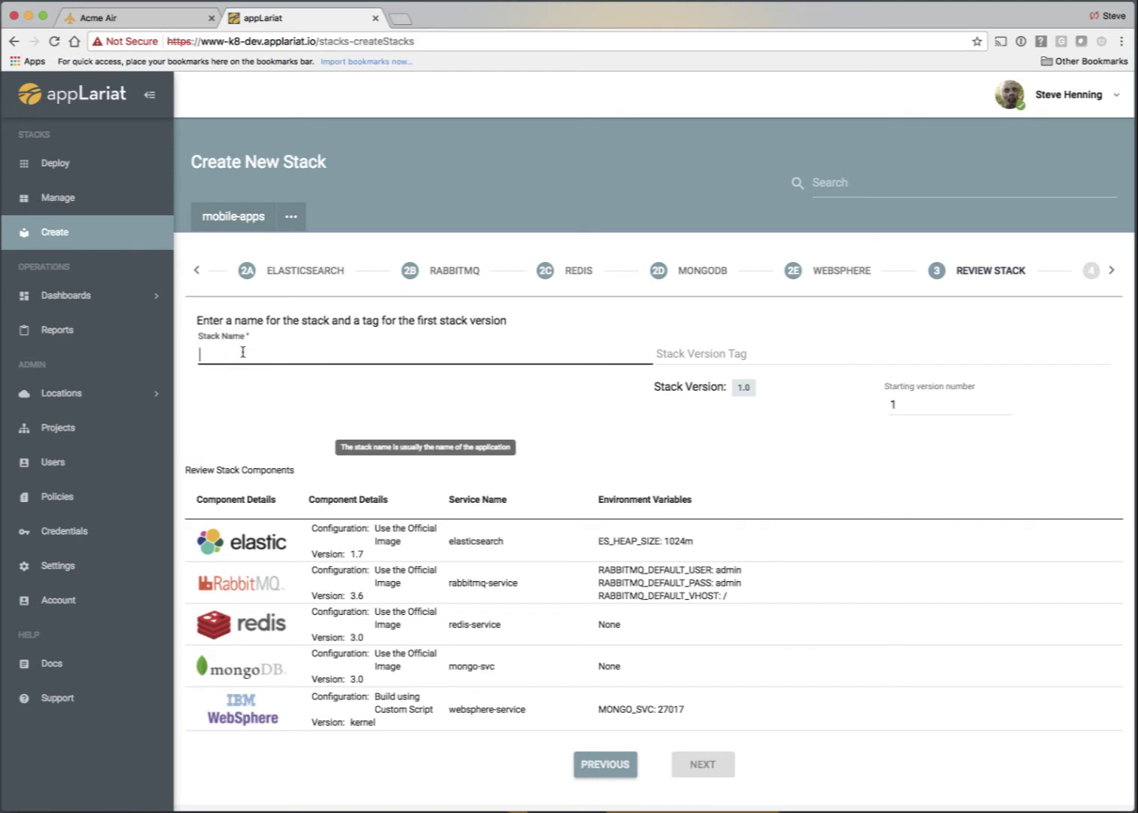
pyautogui.write('acme-v2')
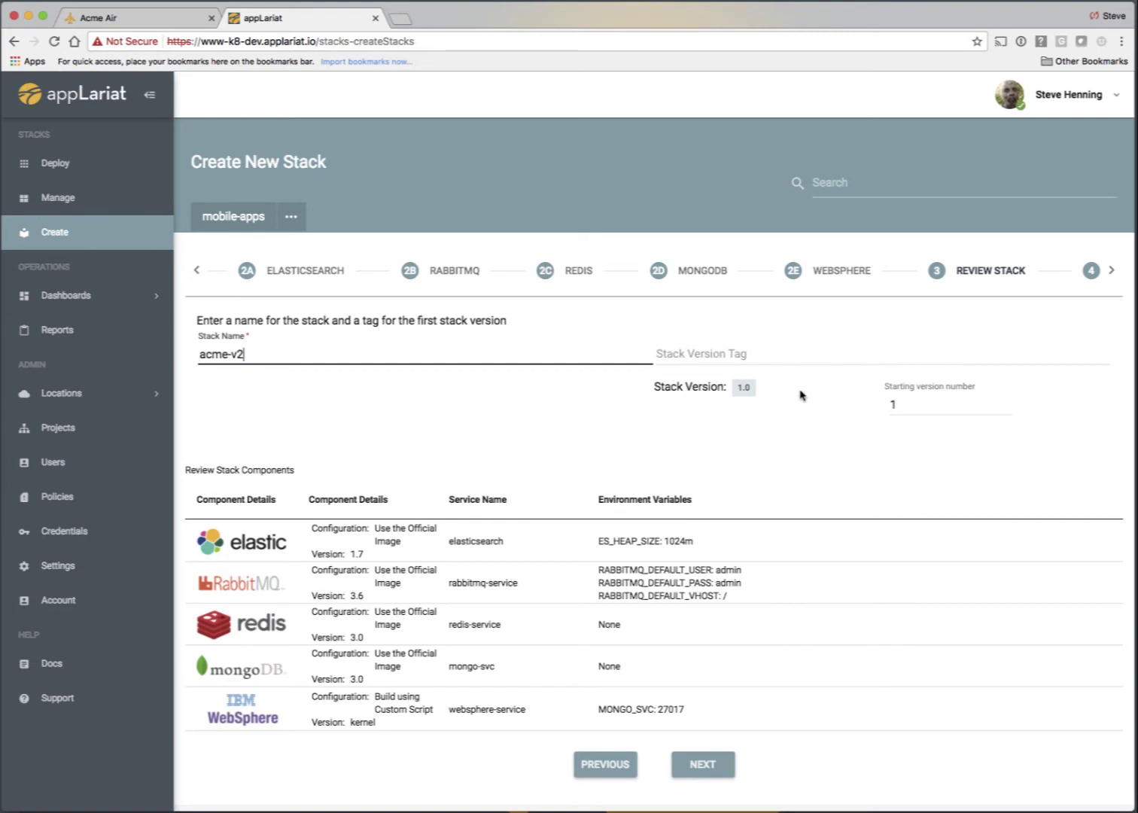
pyautogui.click(1009, 405)
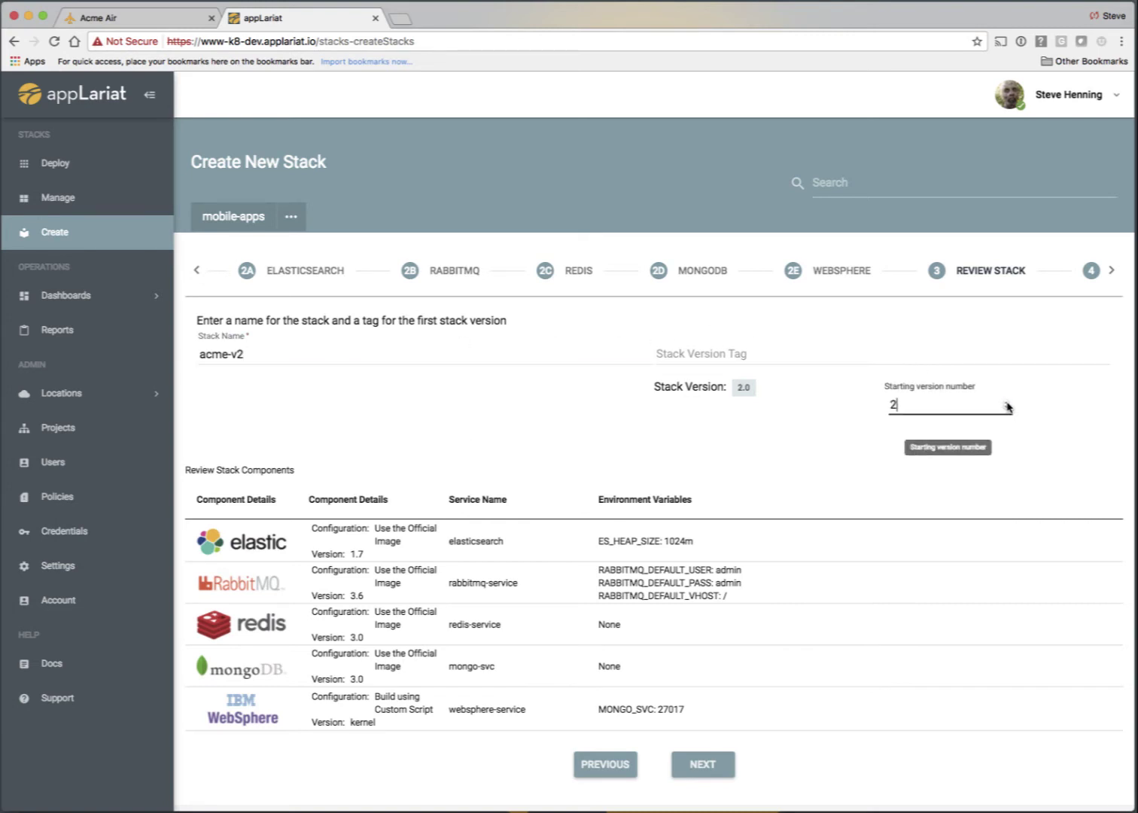
pyautogui.click(723, 351)
pyautogui.write('3.0.1')
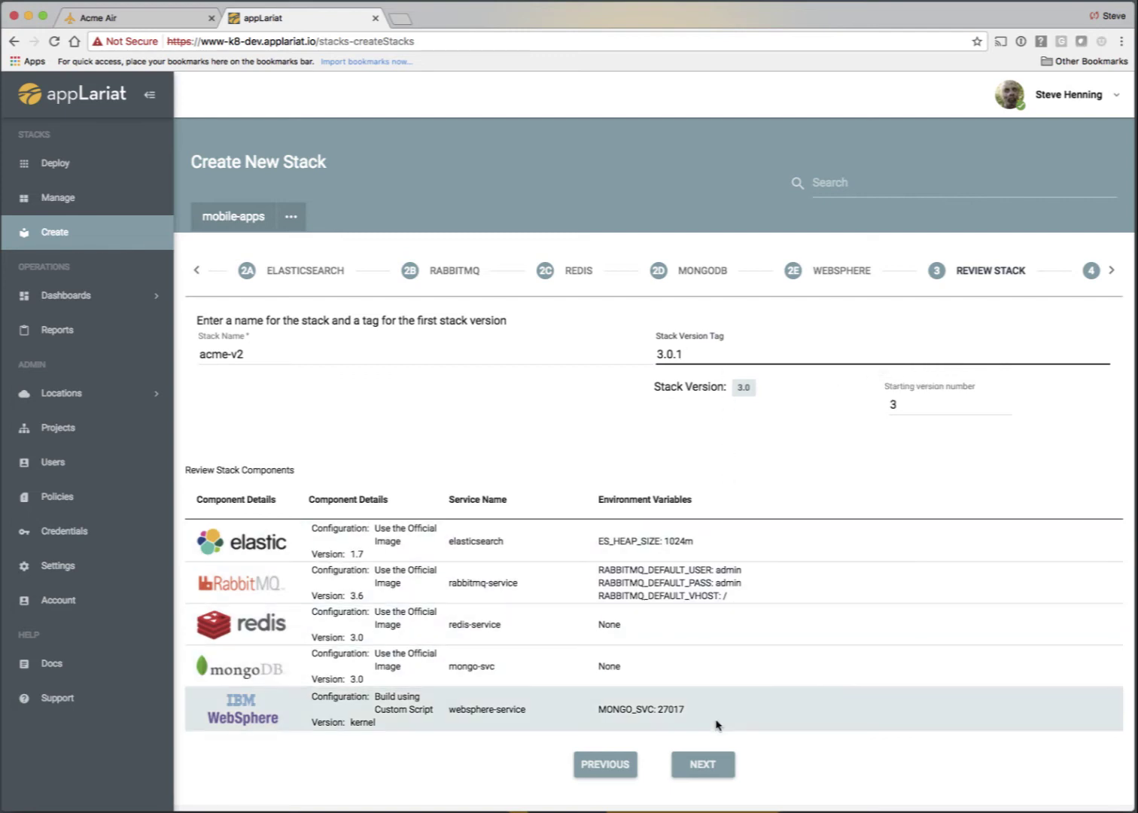
pyautogui.click(712, 767)
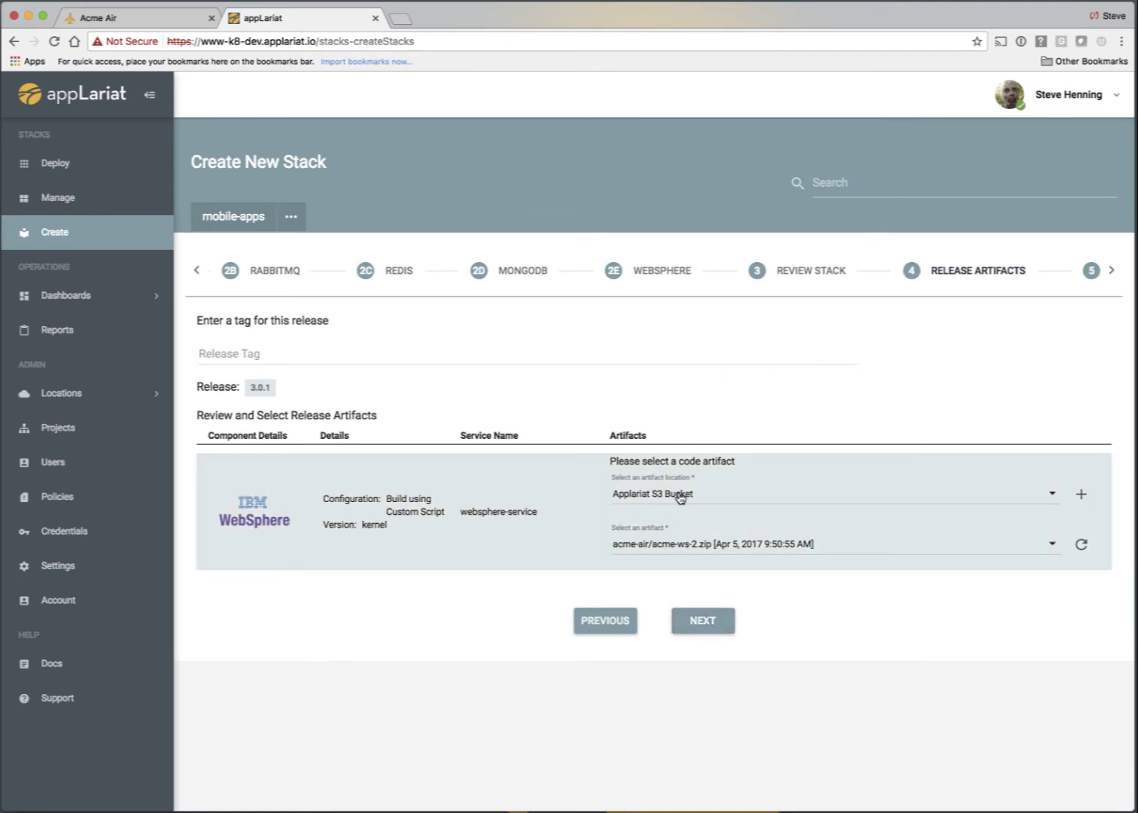
# - Select Applariat S3 Bucket as the WebSphere artifact location and acme-air/acme-ws-2.zip as its code artifact
pyautogui.click(680, 494)
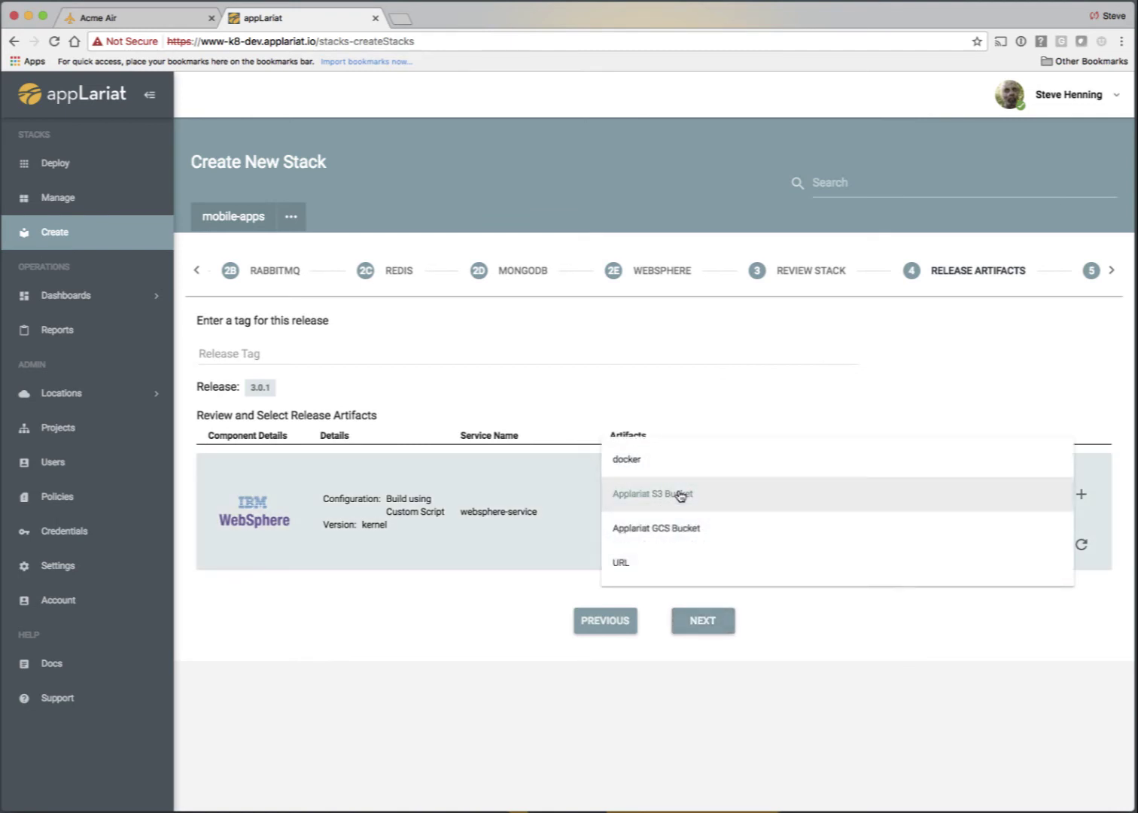
pyautogui.click(680, 494)
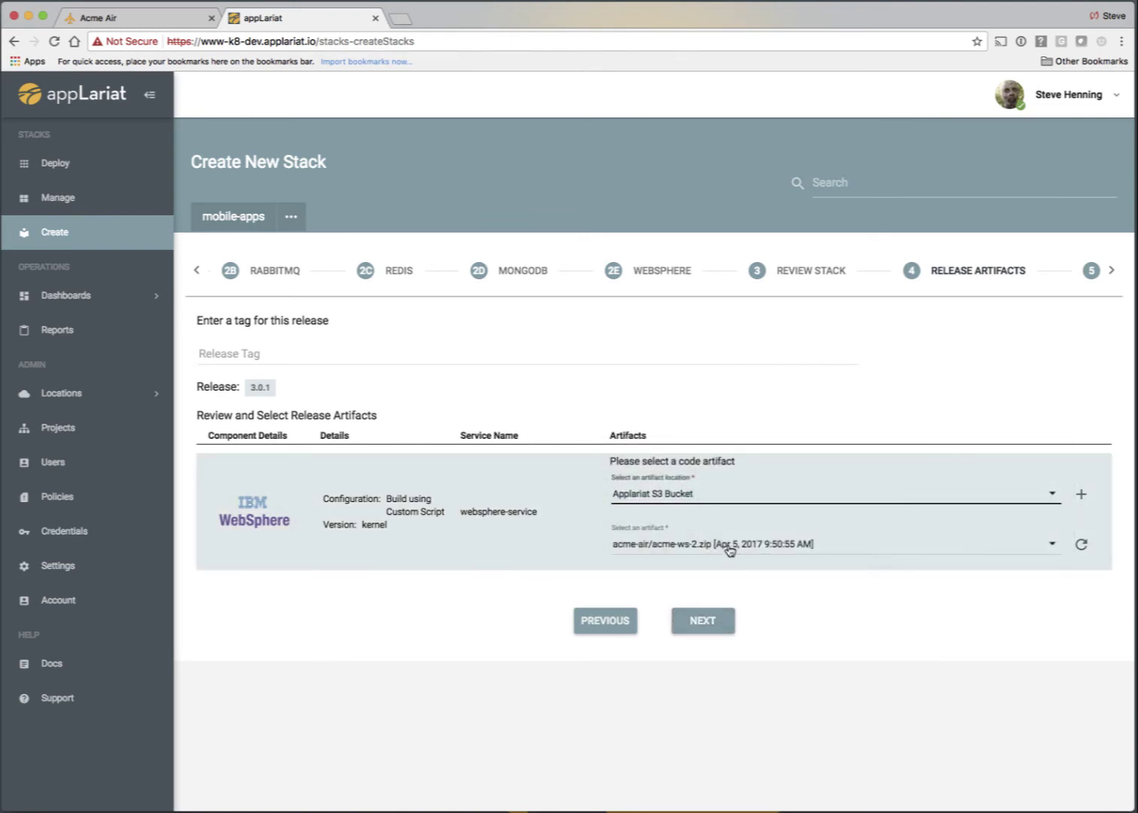
pyautogui.click(728, 547)
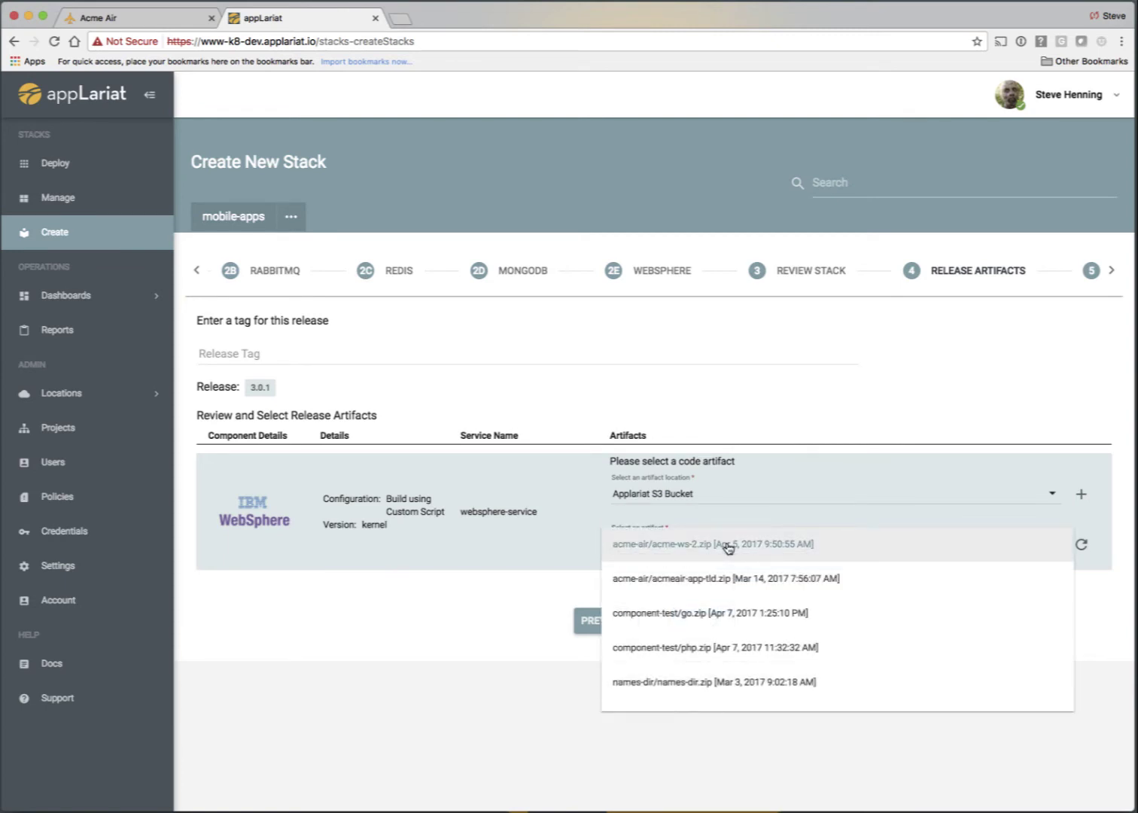
pyautogui.click(728, 545)
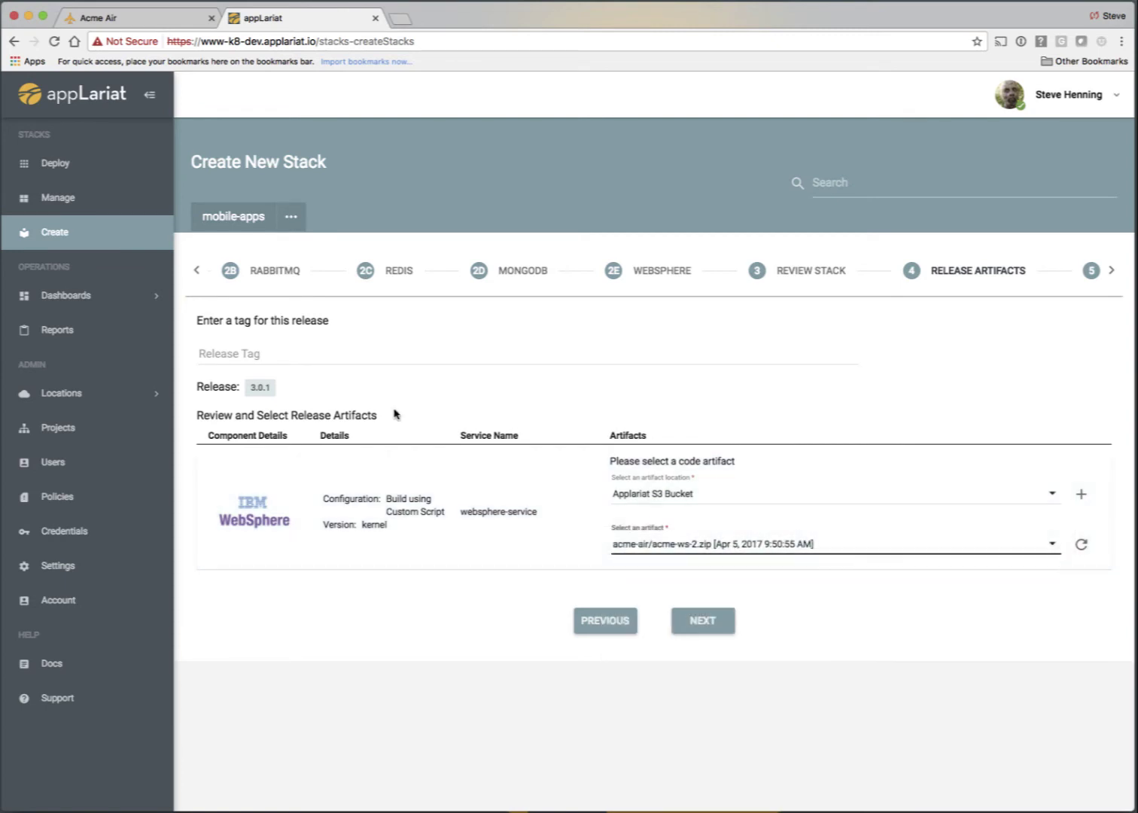
# - Set the release tag to 3.0.1-bld-7321 and create the acme-v2 stack
pyautogui.click(263, 353)
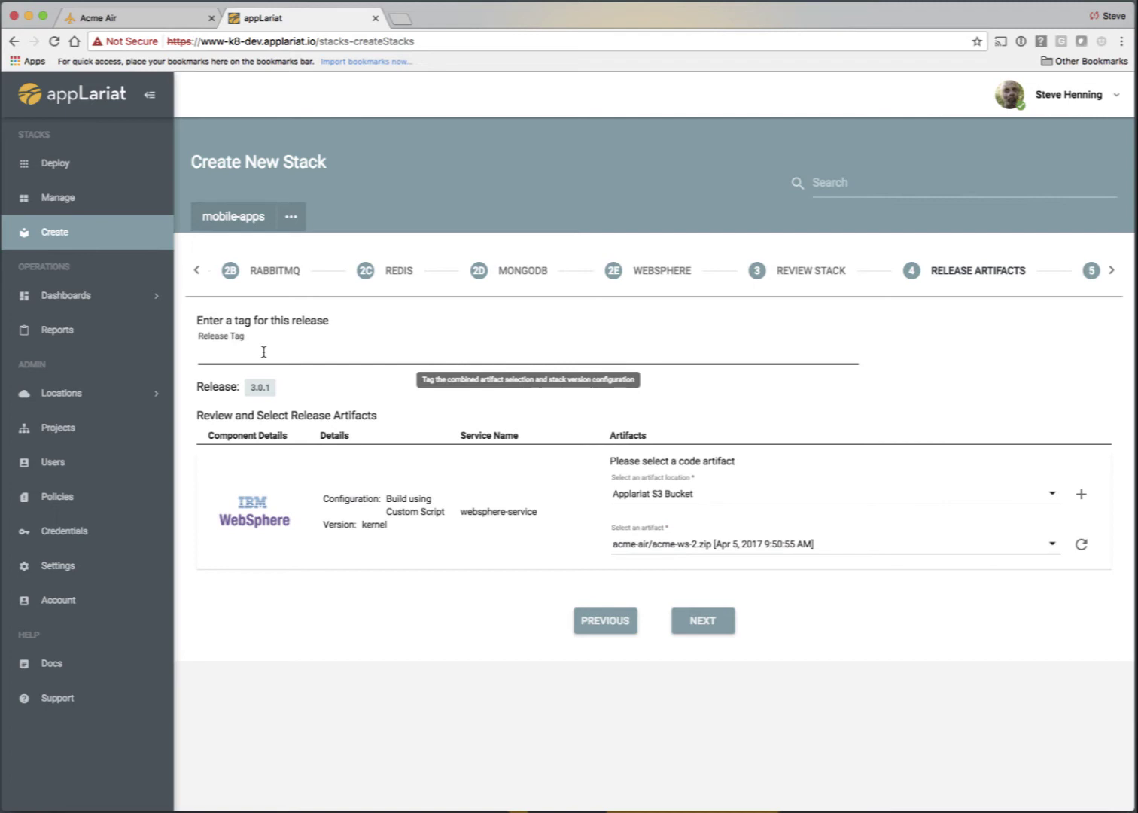
pyautogui.write('3')
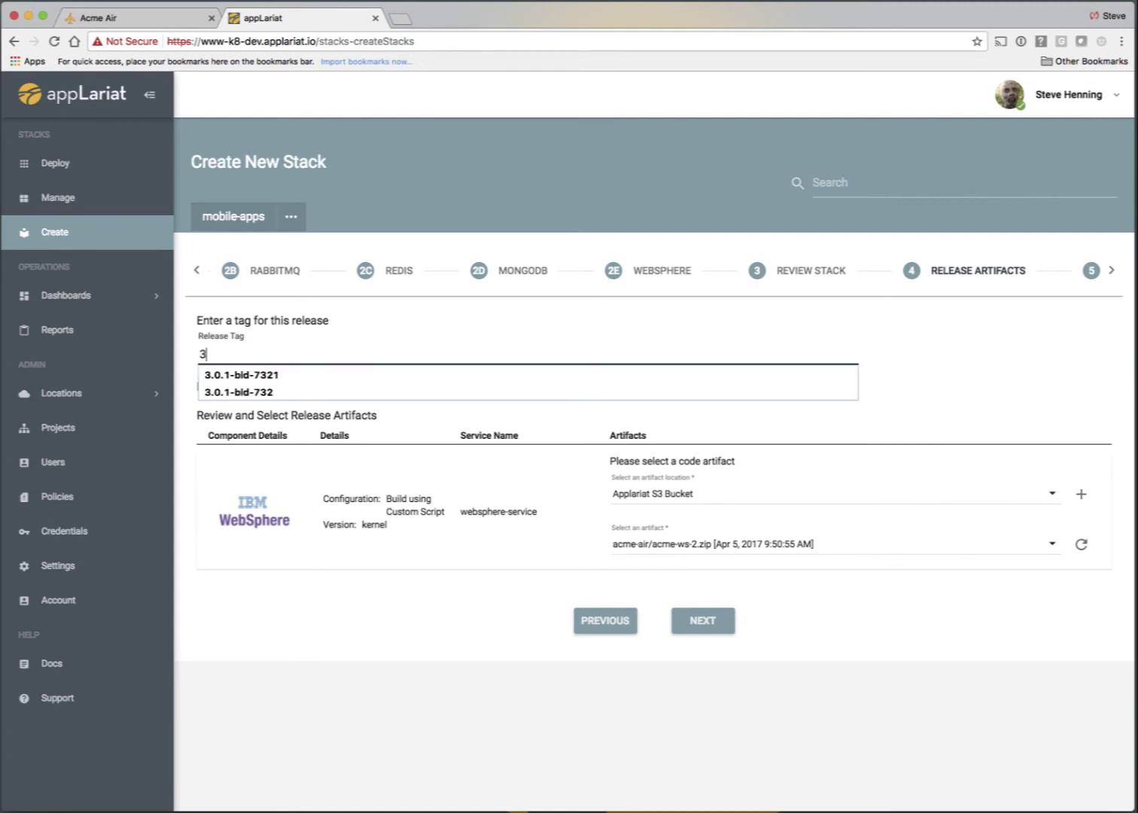
pyautogui.click(229, 375)
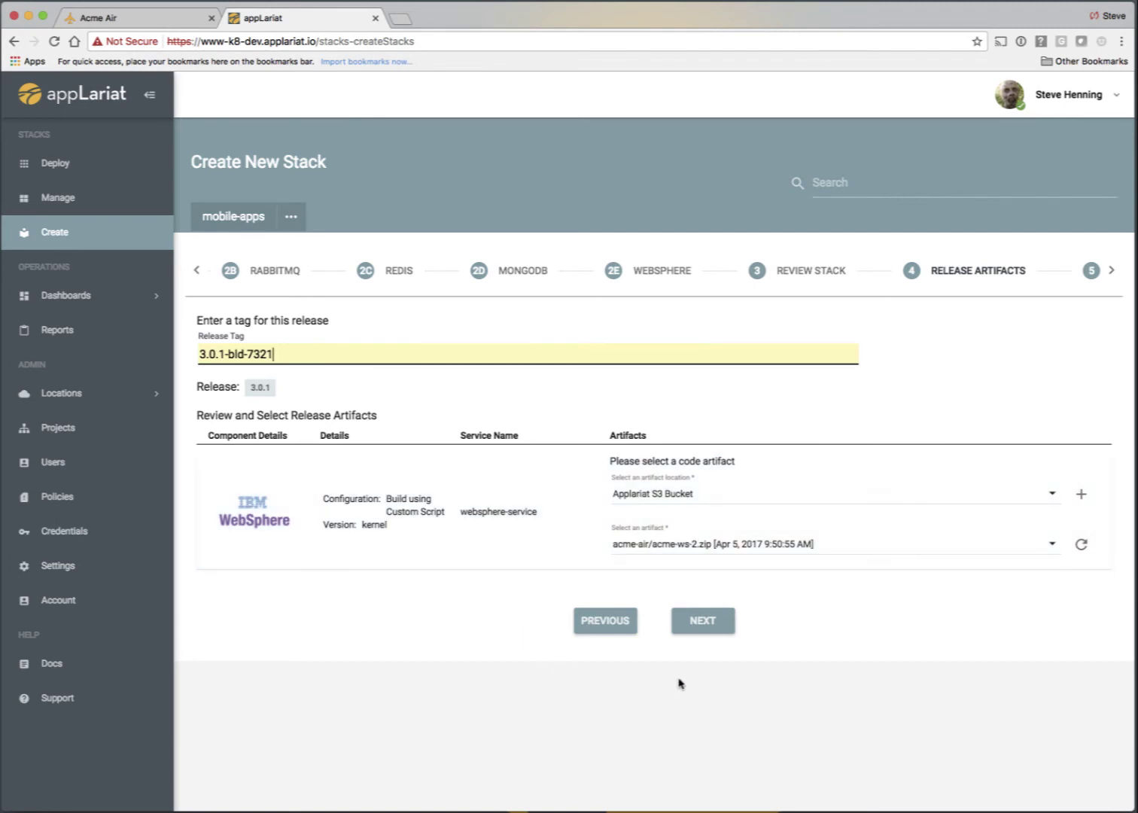
pyautogui.click(704, 622)
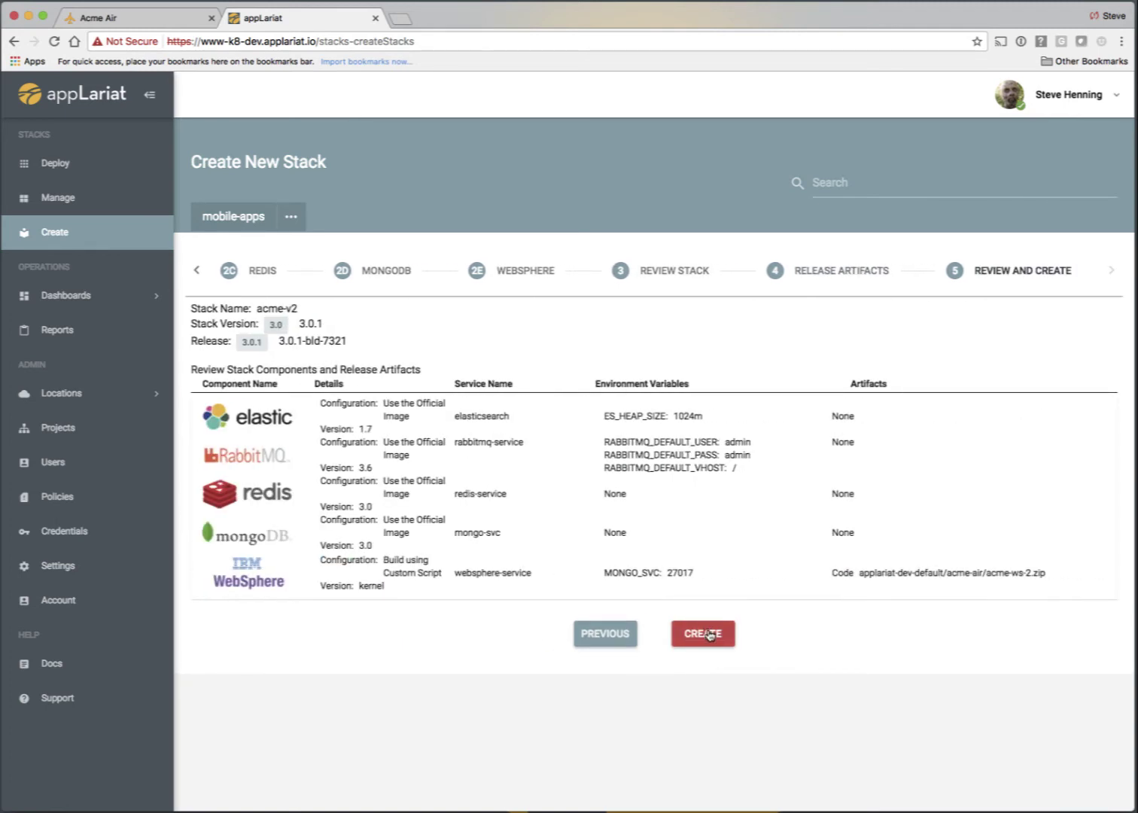
pyautogui.click(706, 634)
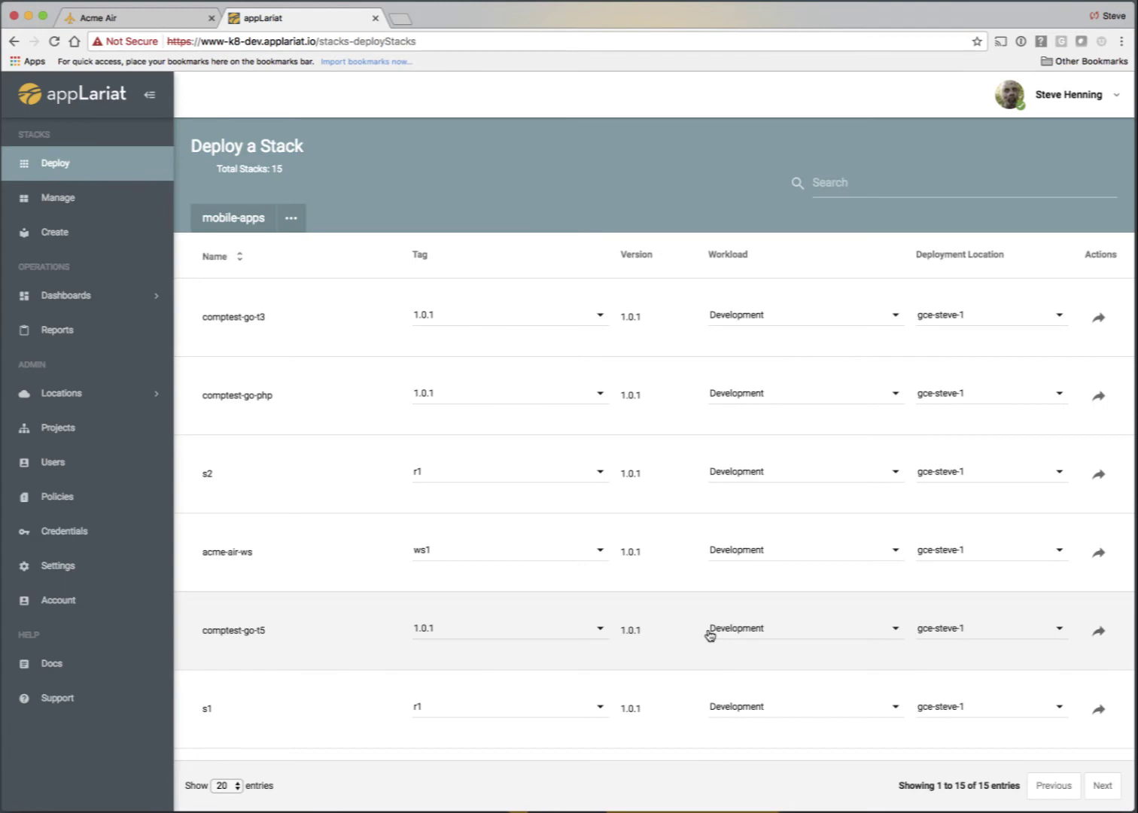
# - Start a deployment of acme-v2 with the Development workload and the GCE deployment location
pyautogui.scroll(-4, 710, 635)
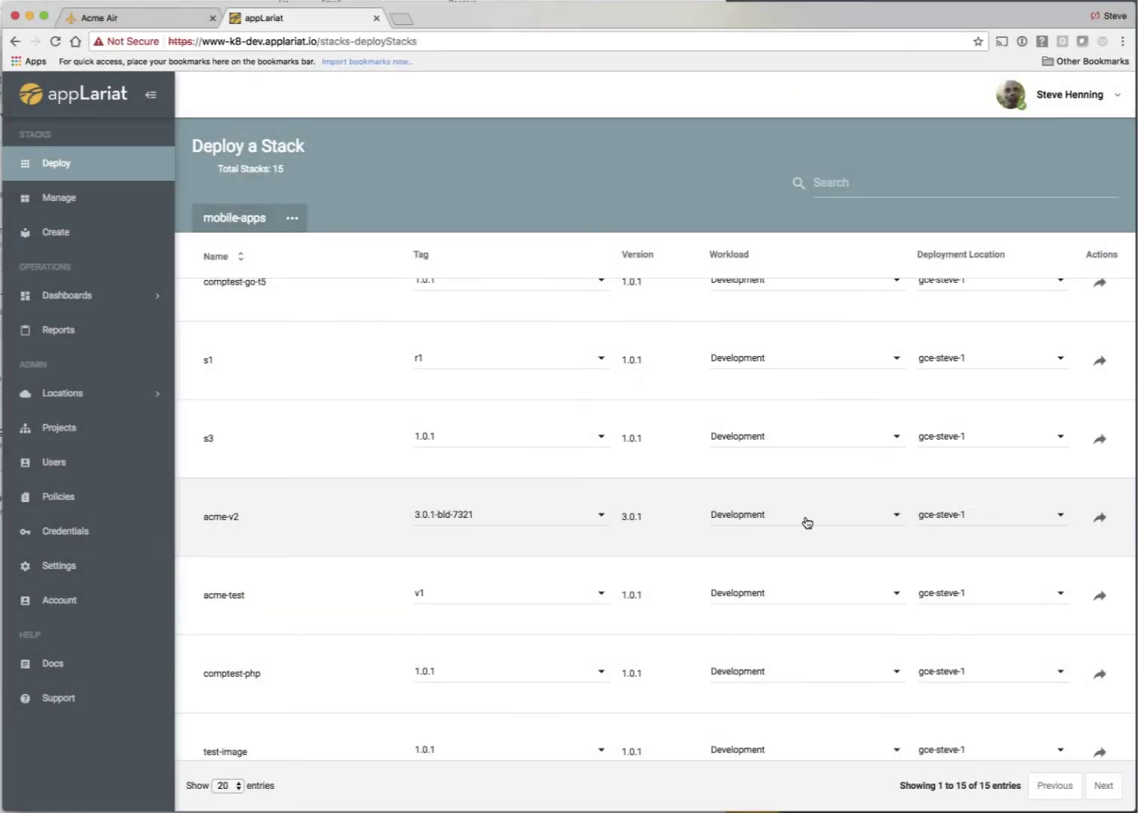
pyautogui.click(804, 518)
pyautogui.scroll(-3, 803, 610)
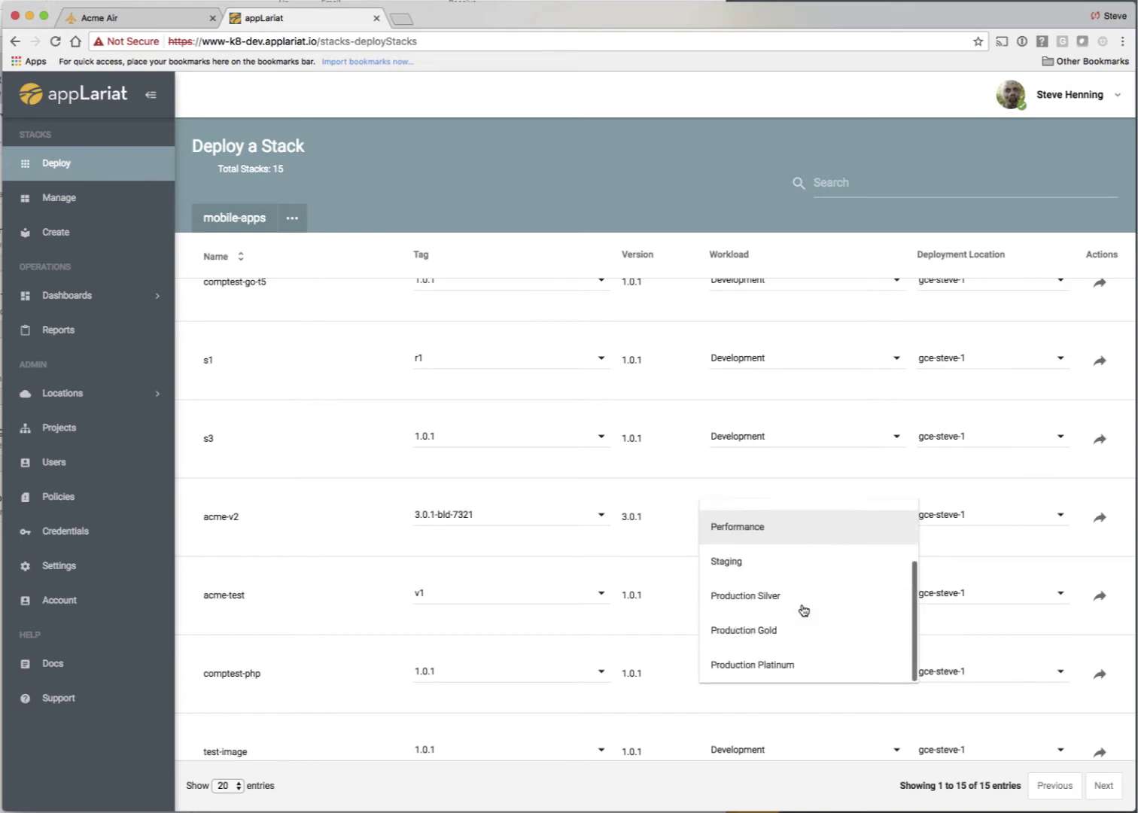
pyautogui.scroll(3, 803, 610)
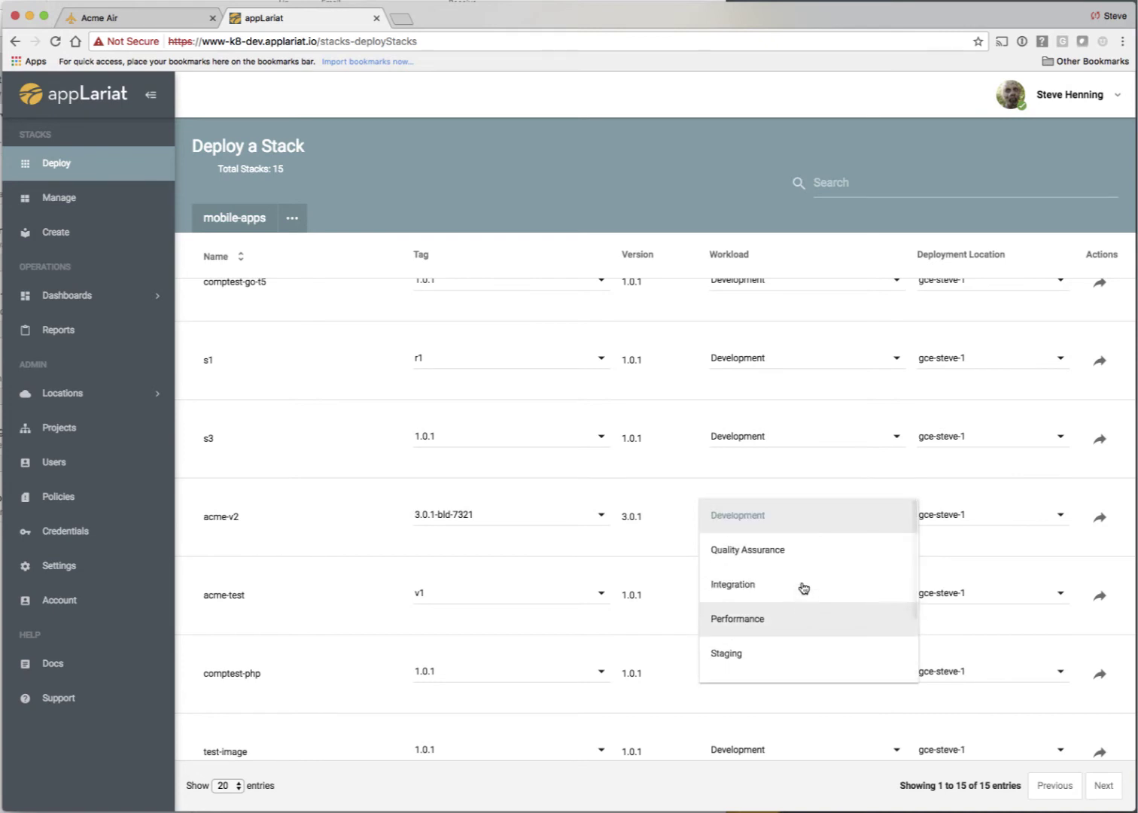
pyautogui.click(793, 518)
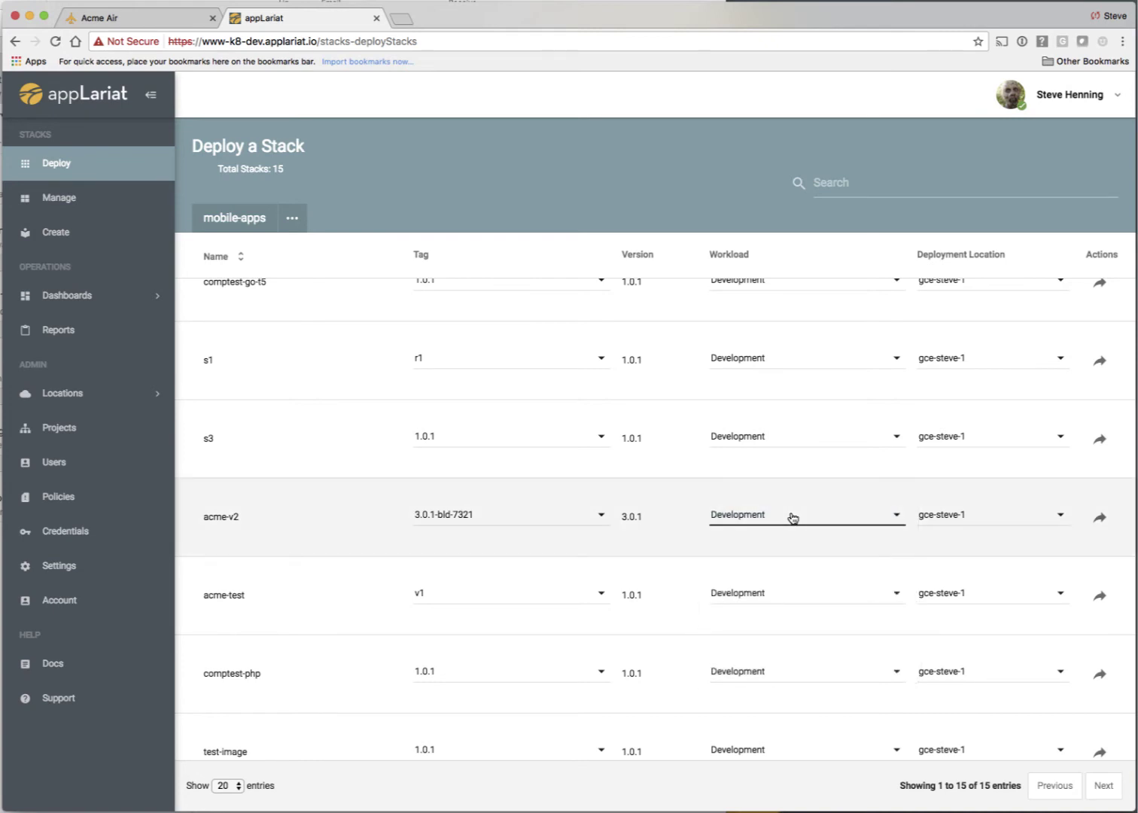
pyautogui.click(977, 518)
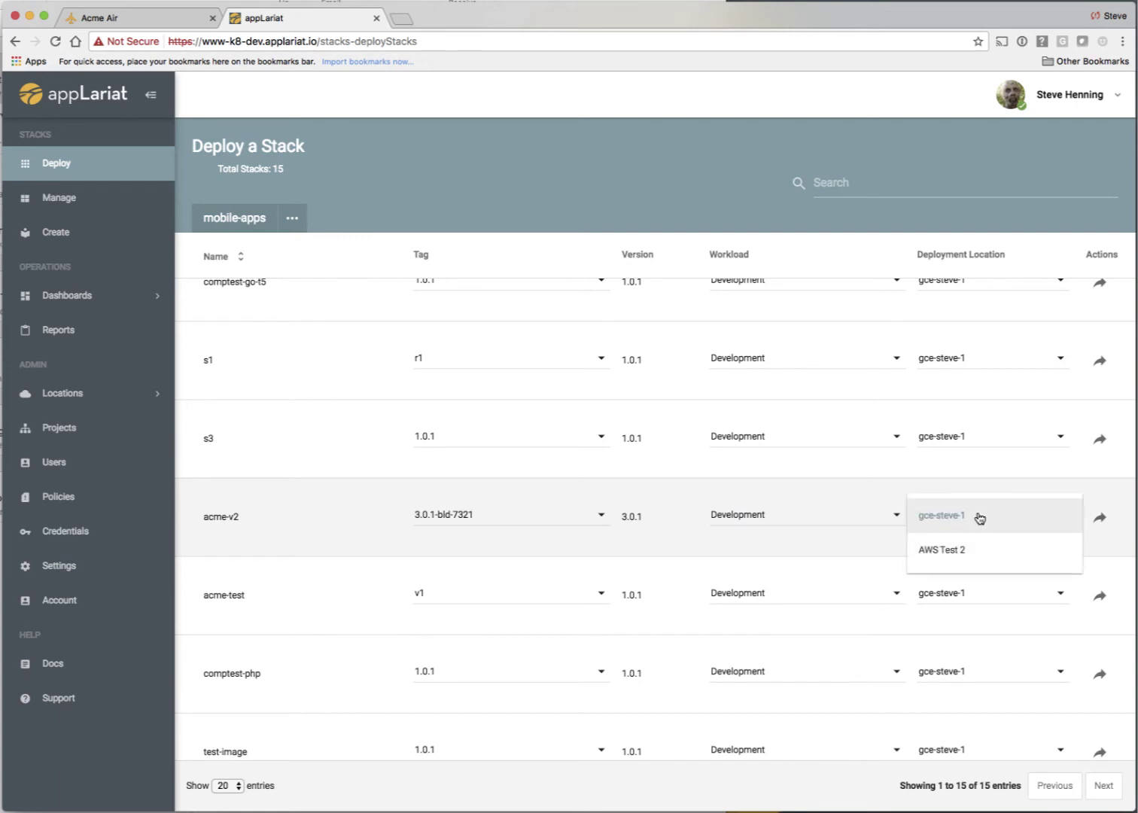
pyautogui.click(978, 516)
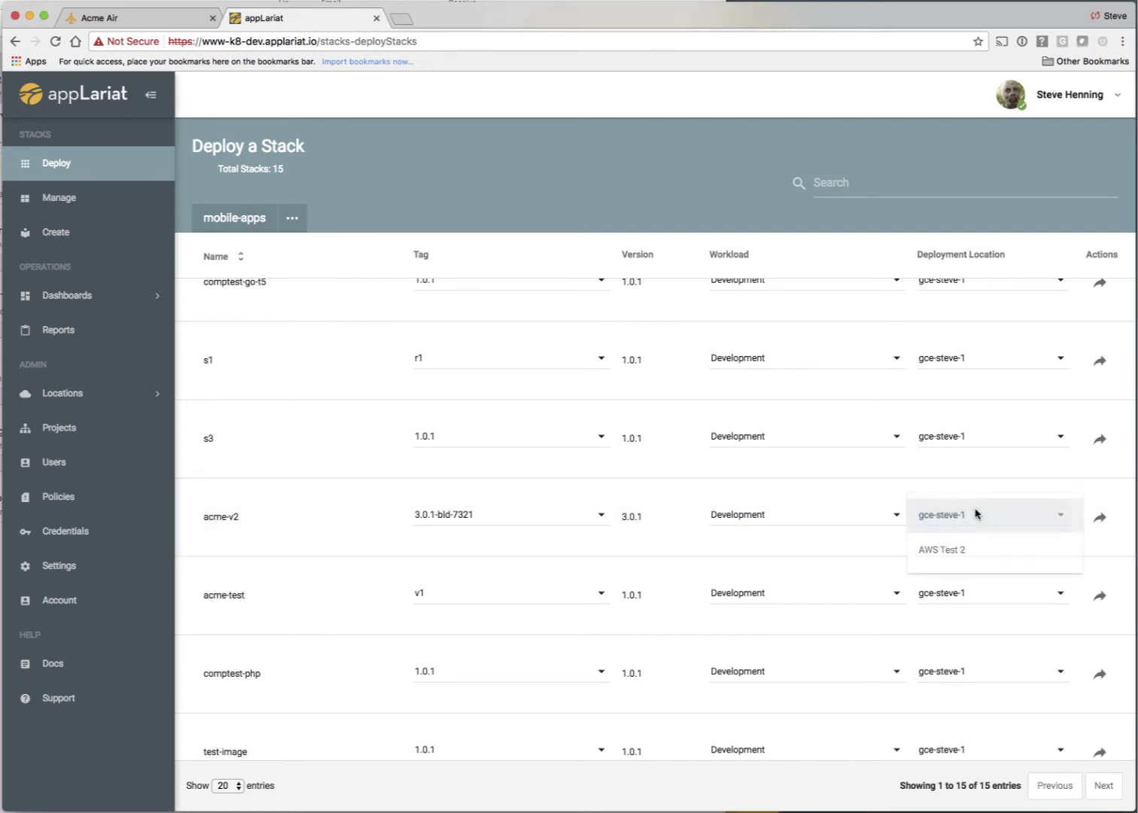
pyautogui.click(1101, 518)
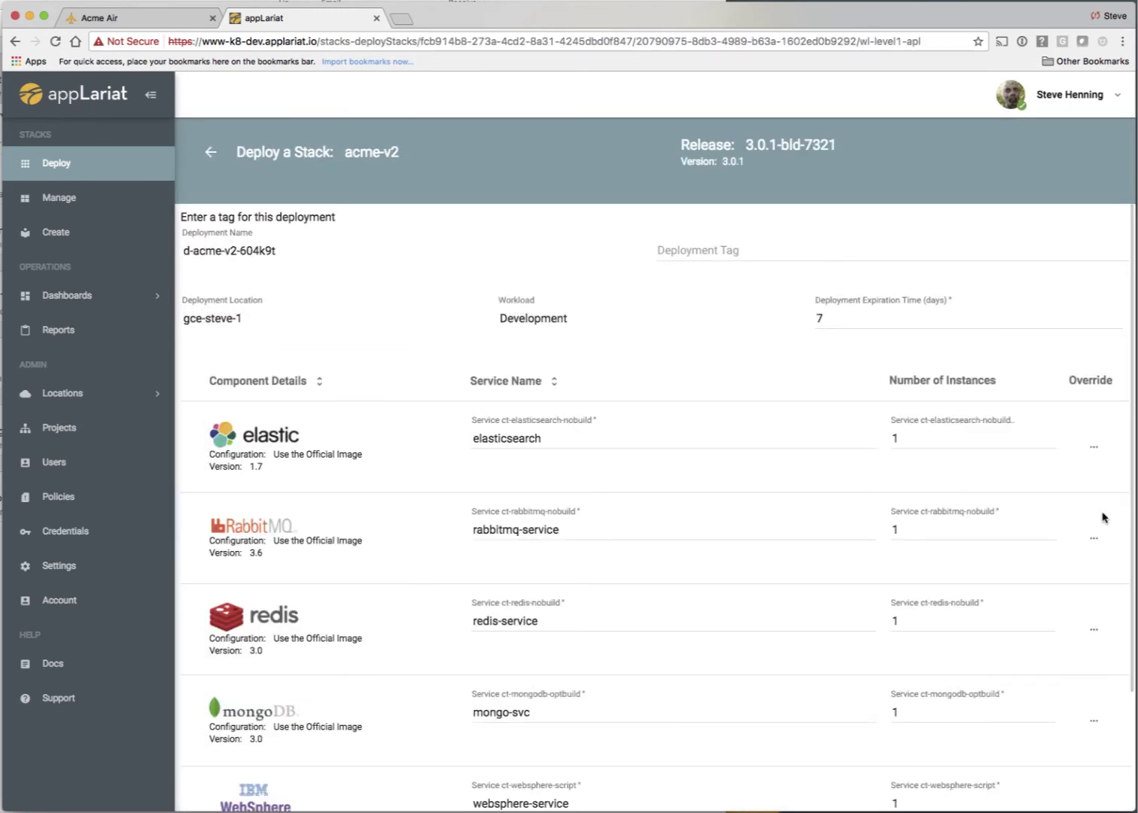
# - Tag the deployment with the owner's first name followed by -04-07-1400, and deploy the stack with the default component settings
pyautogui.click(685, 247)
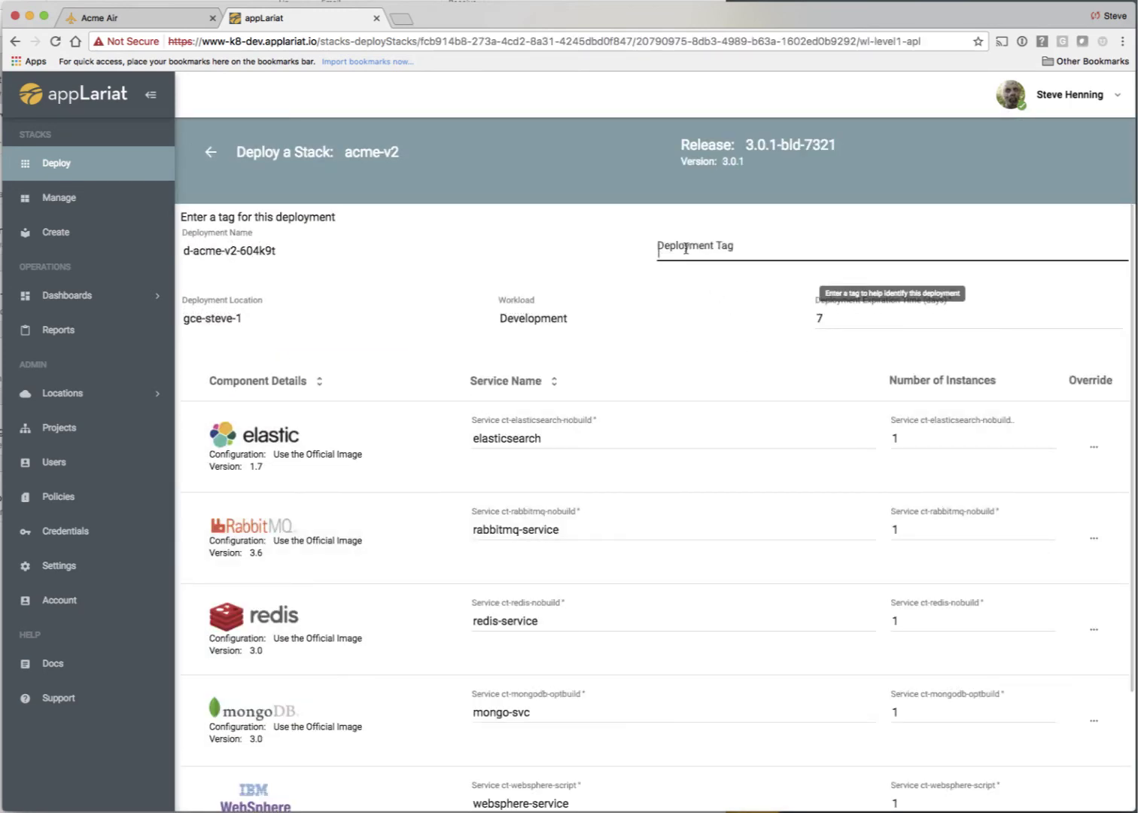
pyautogui.write('steve-0')
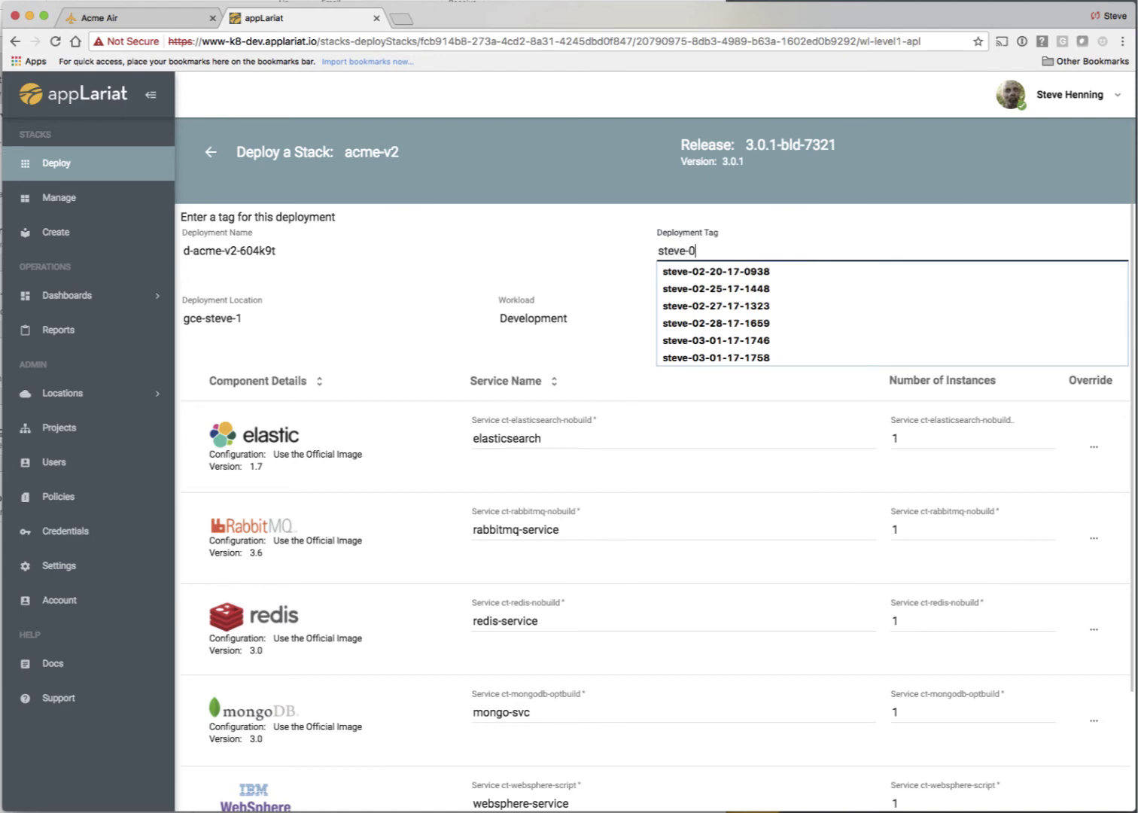
pyautogui.write('4-07-14')
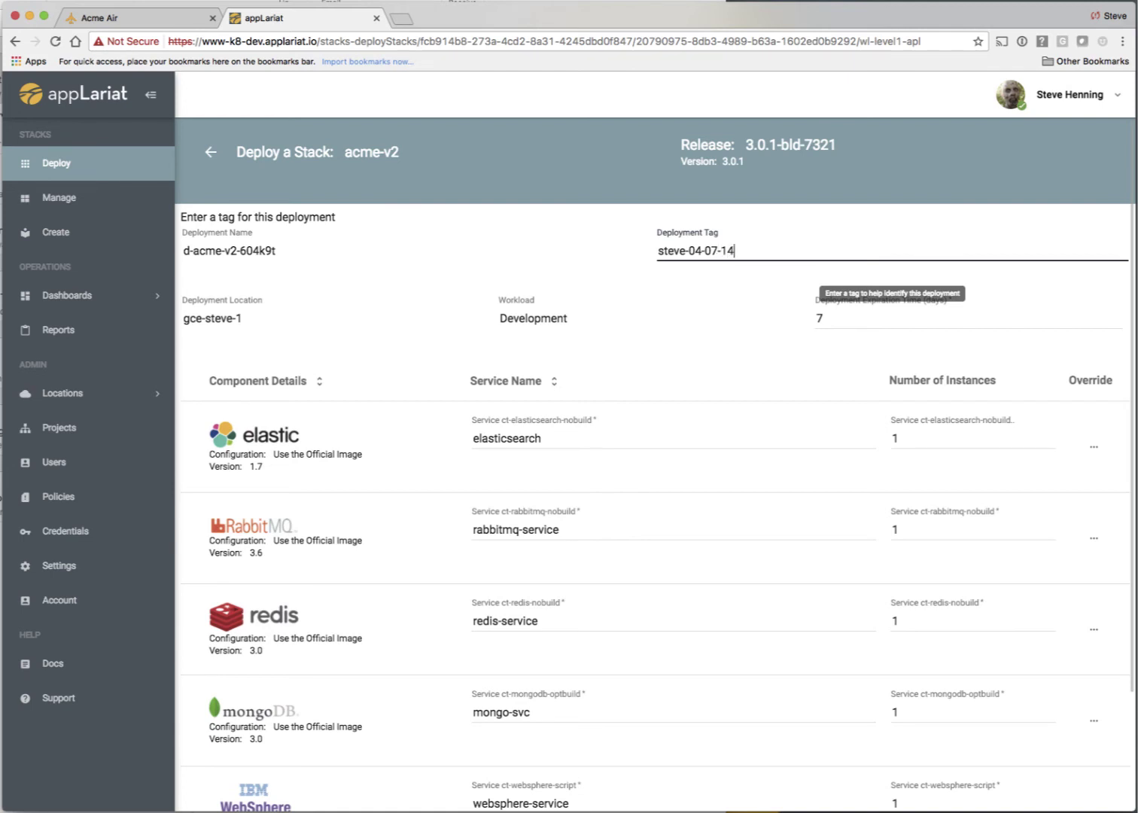
pyautogui.write('00')
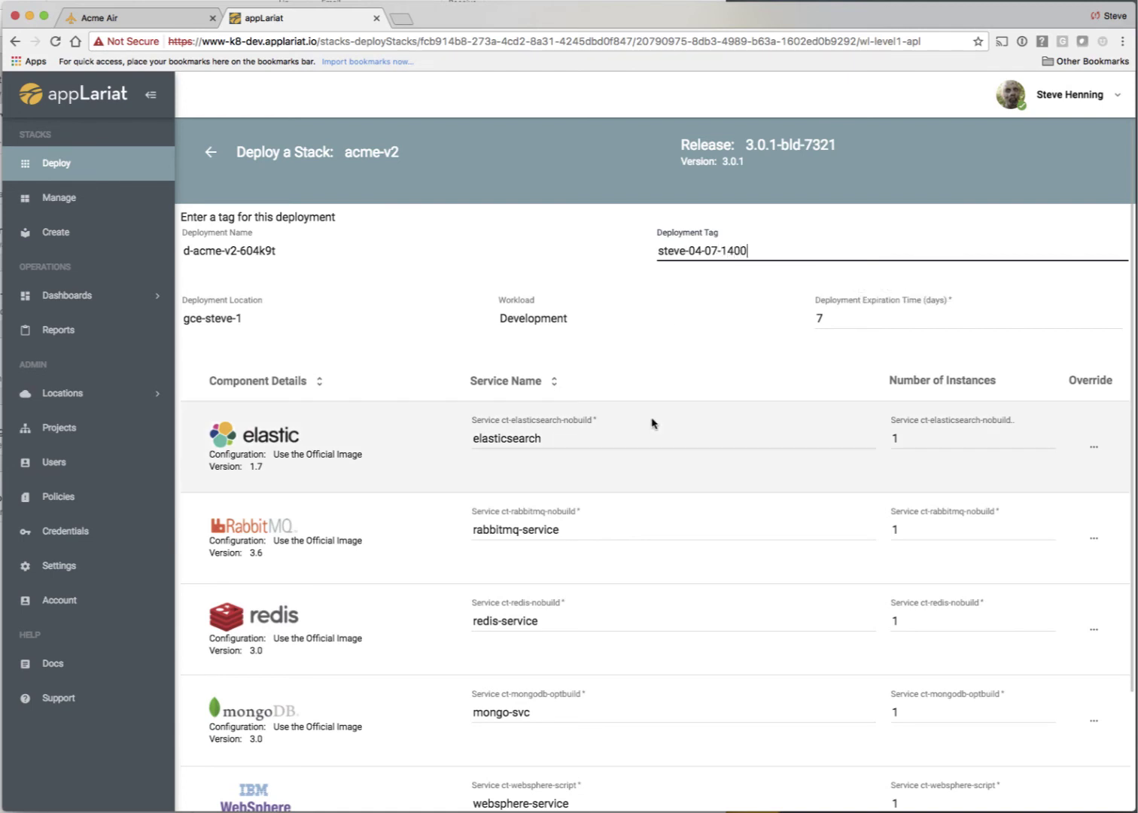
pyautogui.scroll(-3, 653, 423)
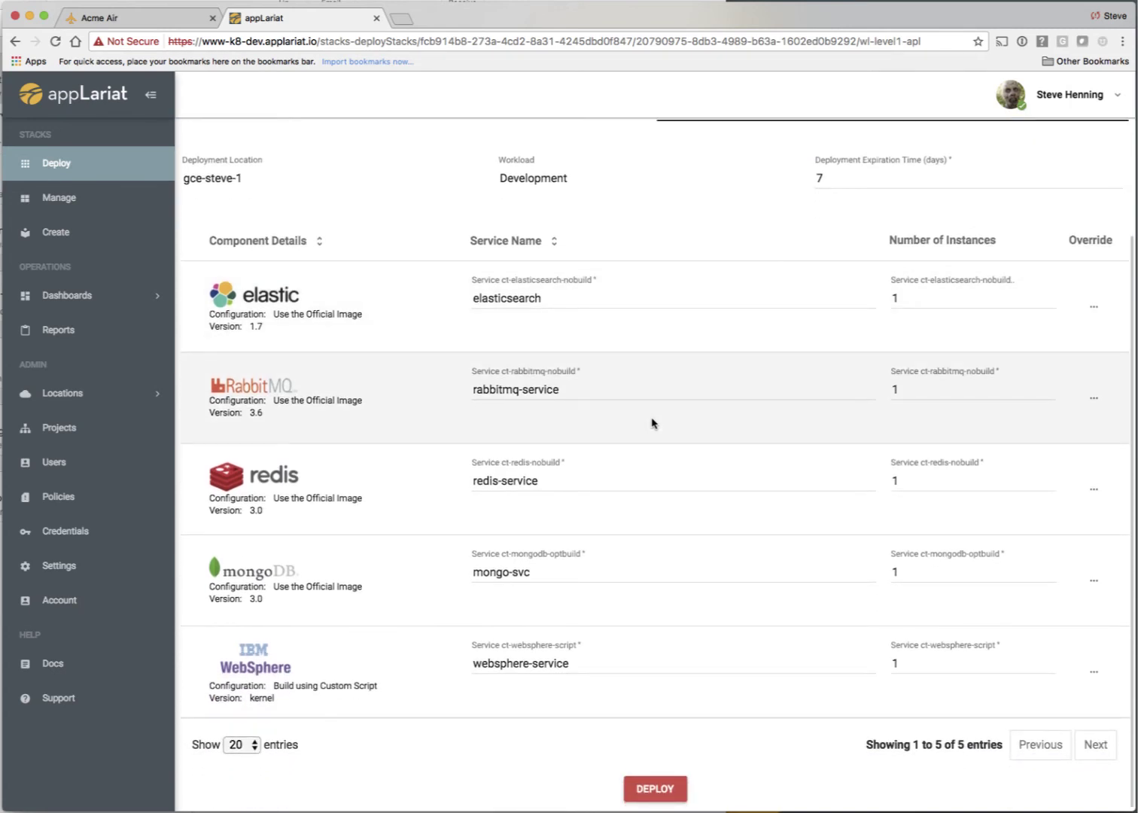
pyautogui.click(663, 792)
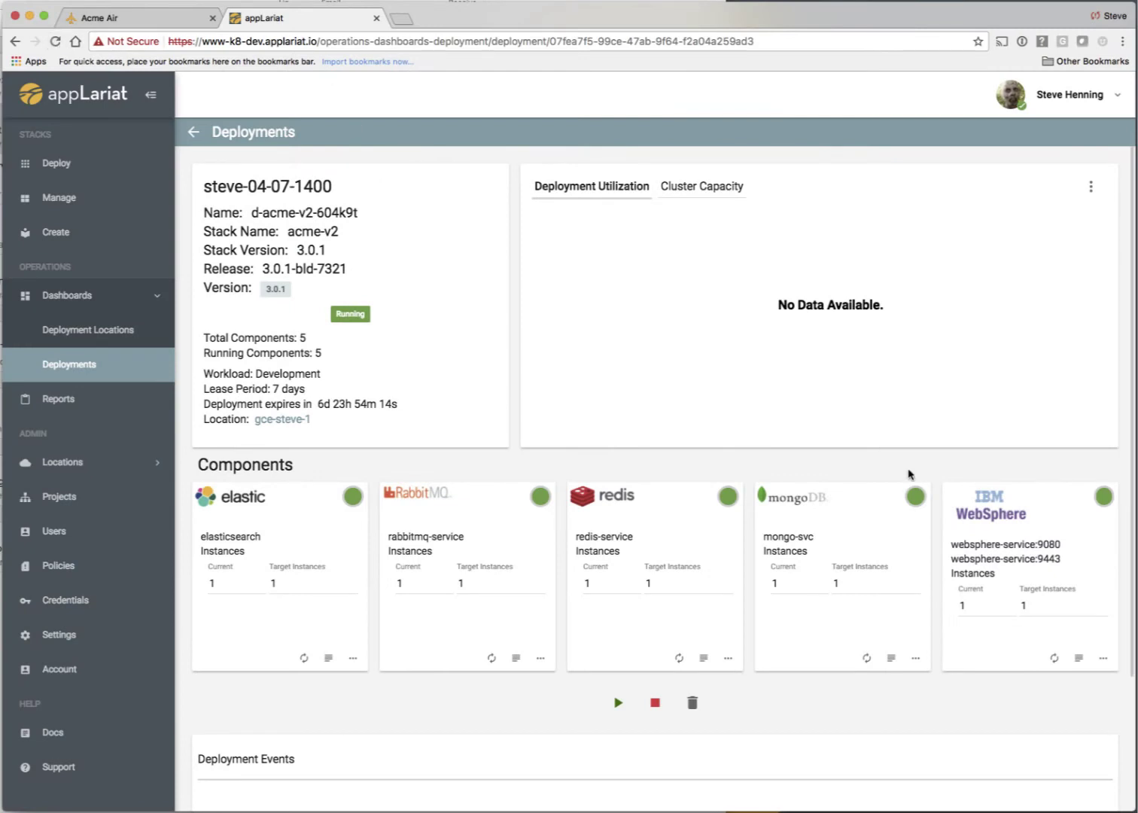
# - Open the deployed Acme Air application through the WebSphere service on port 9080 and load its database with 200 customers
pyautogui.click(1013, 550)
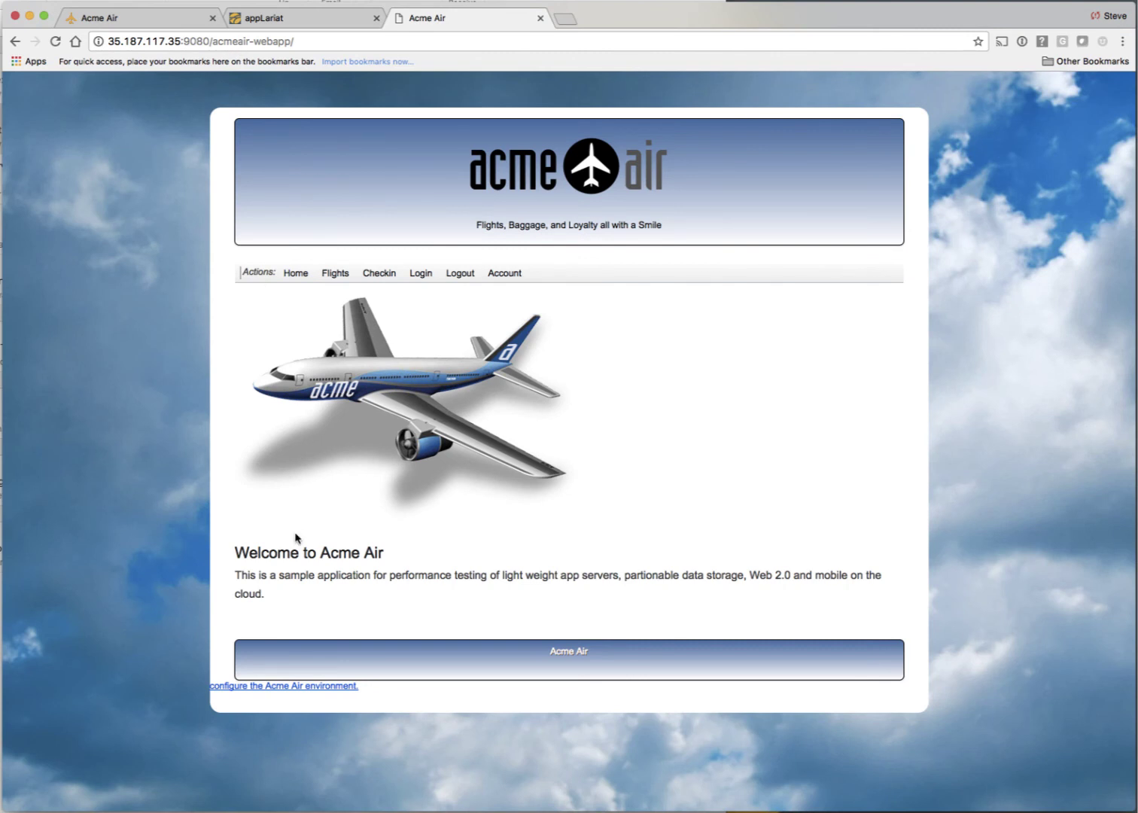
pyautogui.click(298, 686)
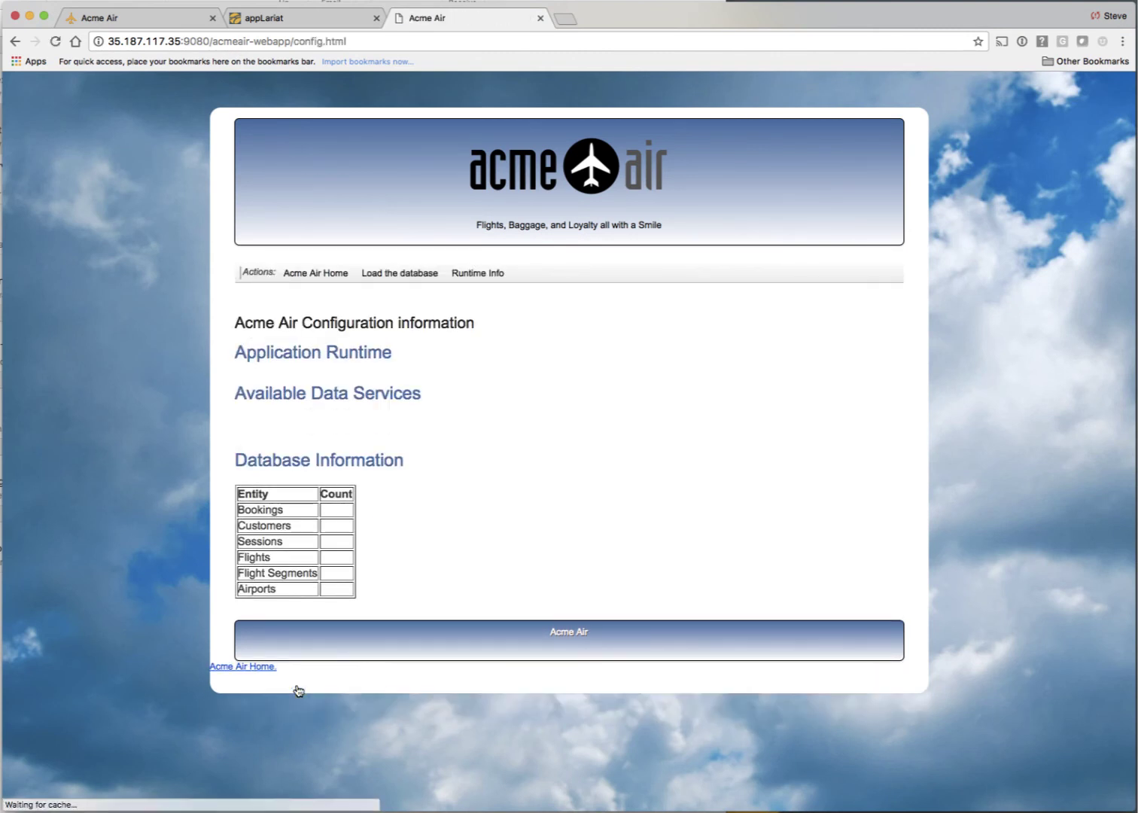
pyautogui.click(408, 275)
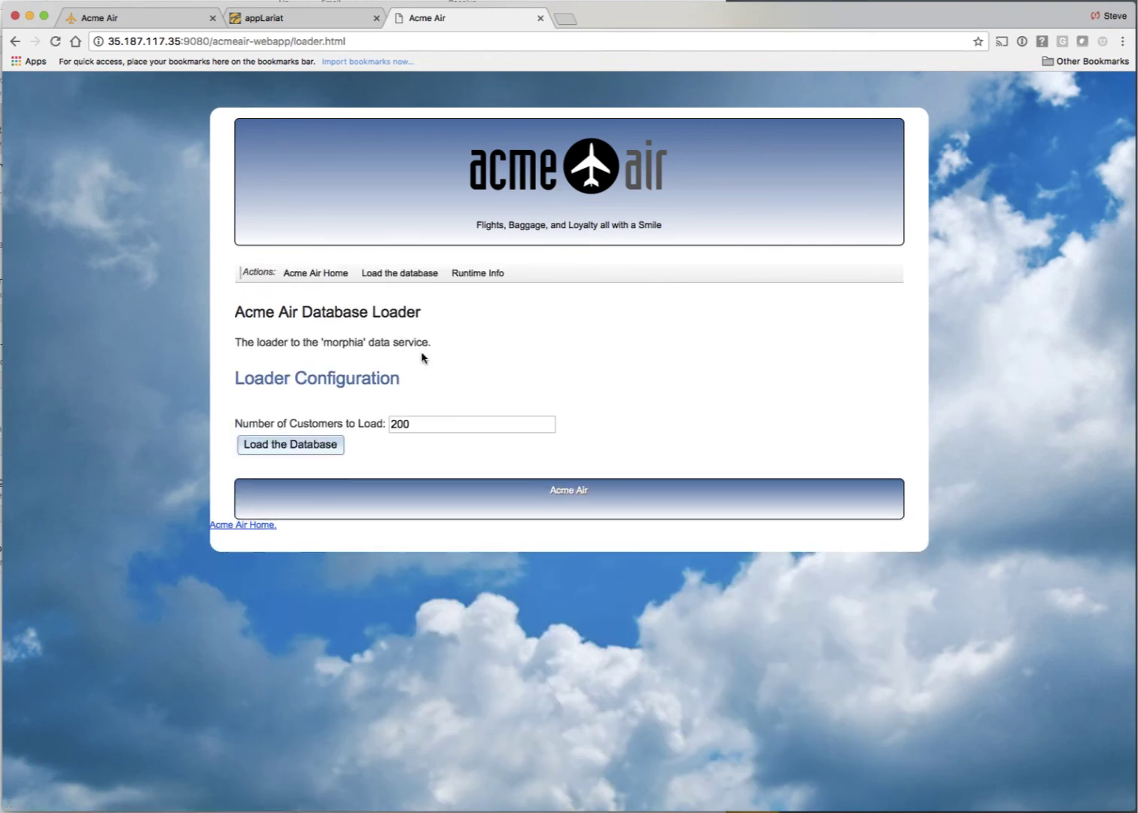
pyautogui.click(307, 445)
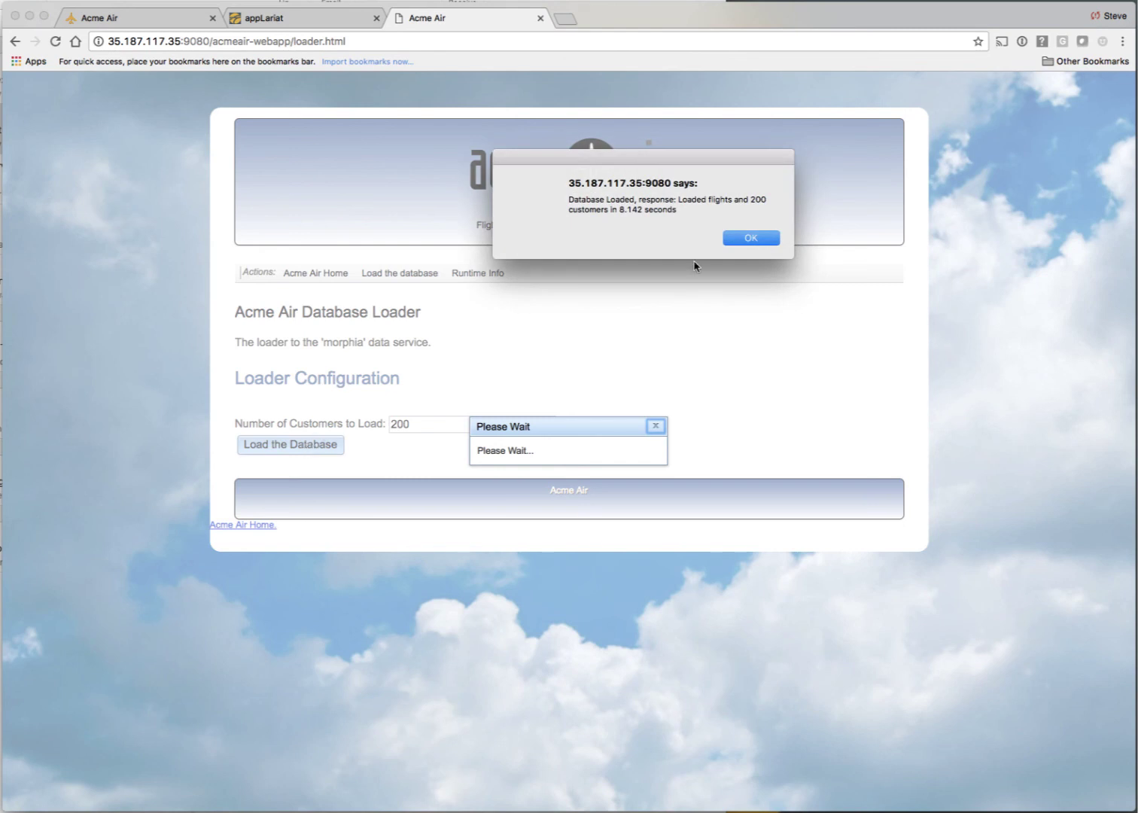
pyautogui.click(756, 237)
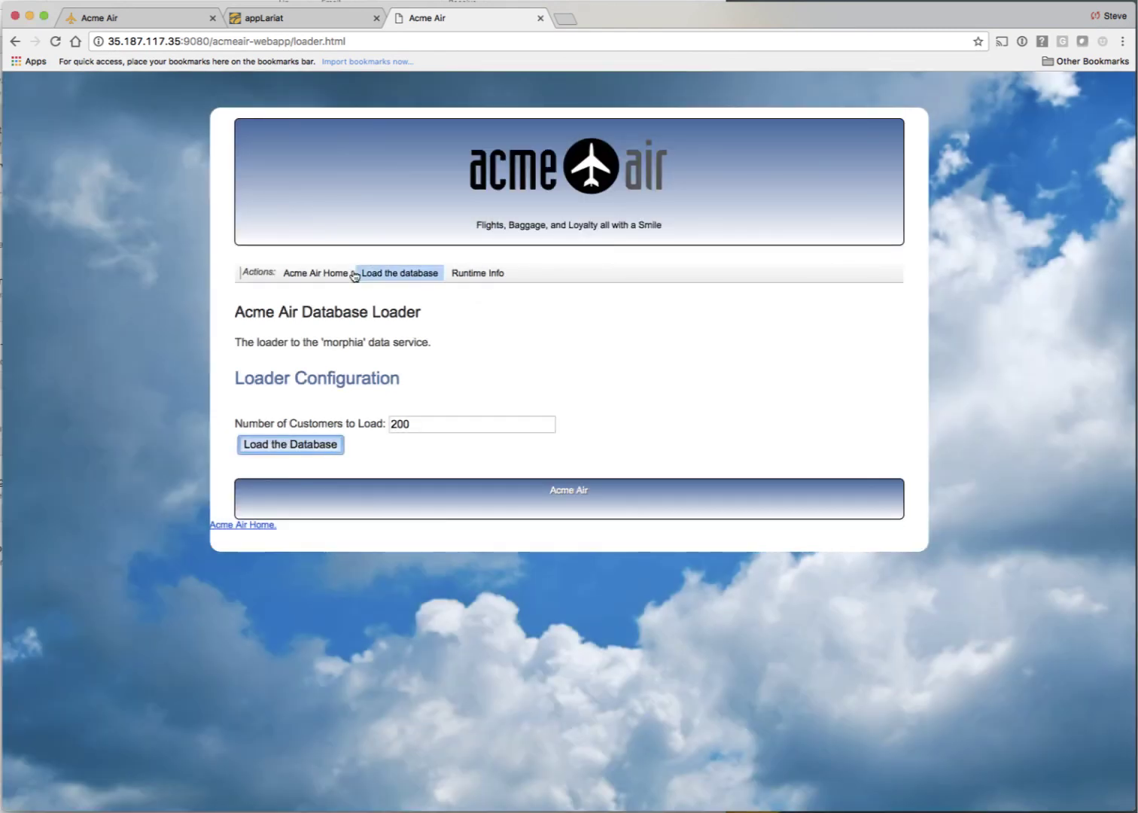
# - Log in to Acme Air with the prefilled credentials and open the departure airport choices in the flight search
pyautogui.click(326, 273)
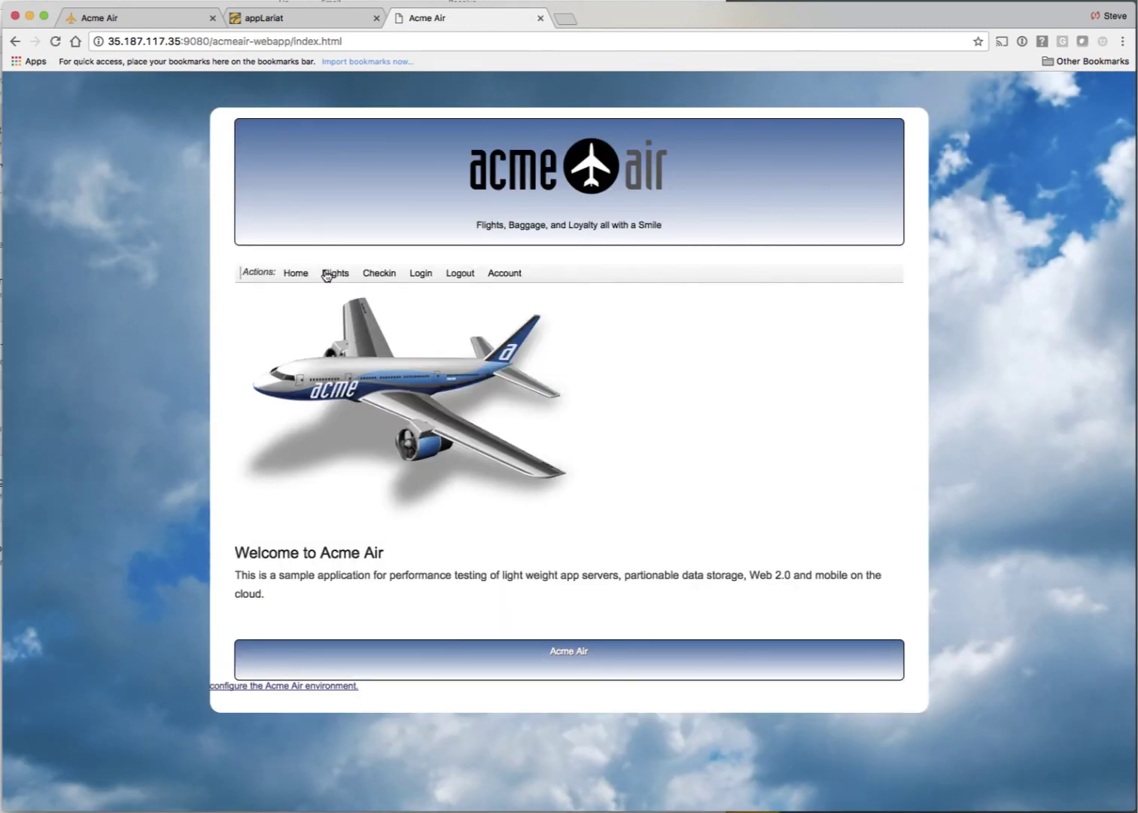
pyautogui.click(420, 274)
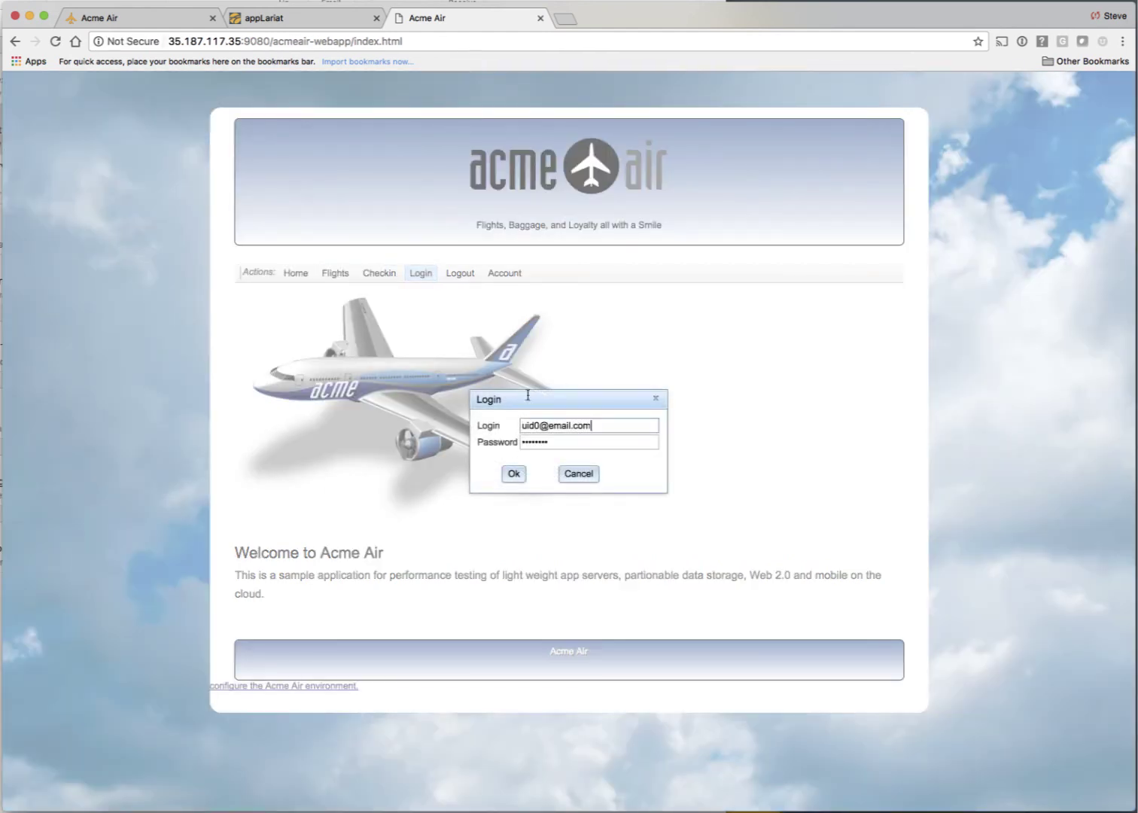
pyautogui.click(514, 474)
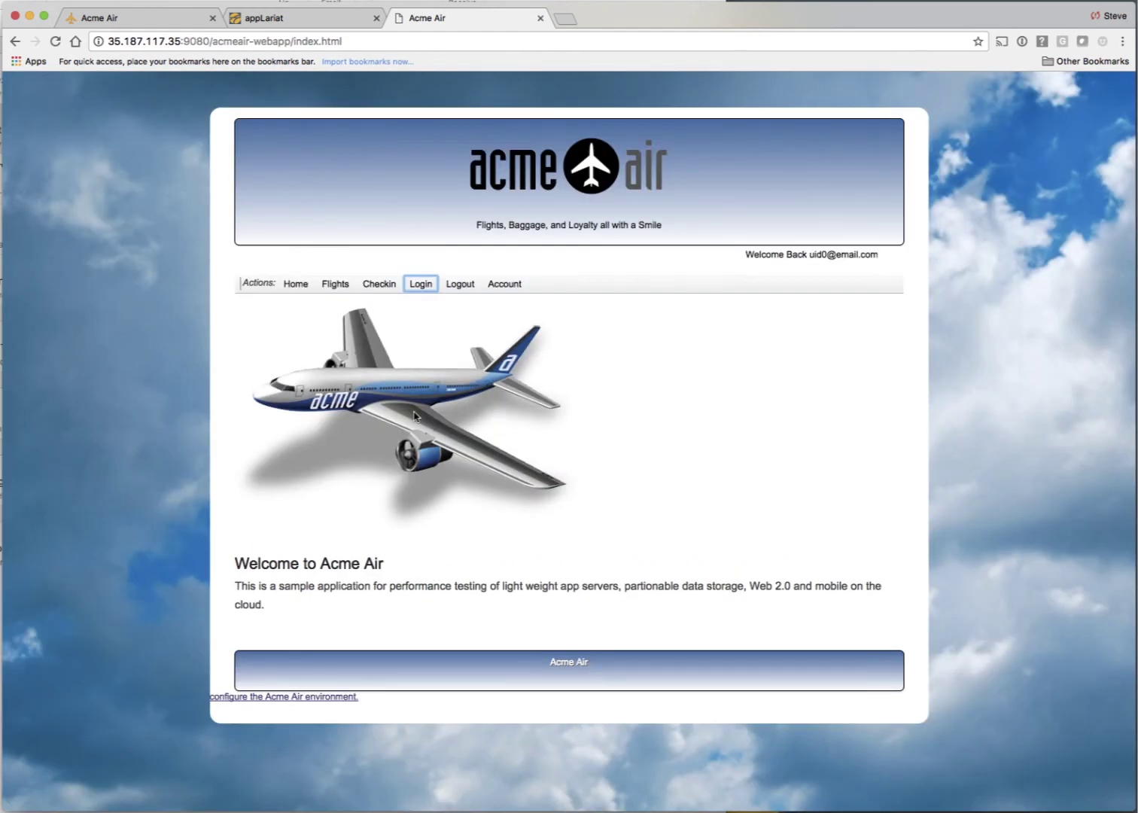
pyautogui.click(335, 284)
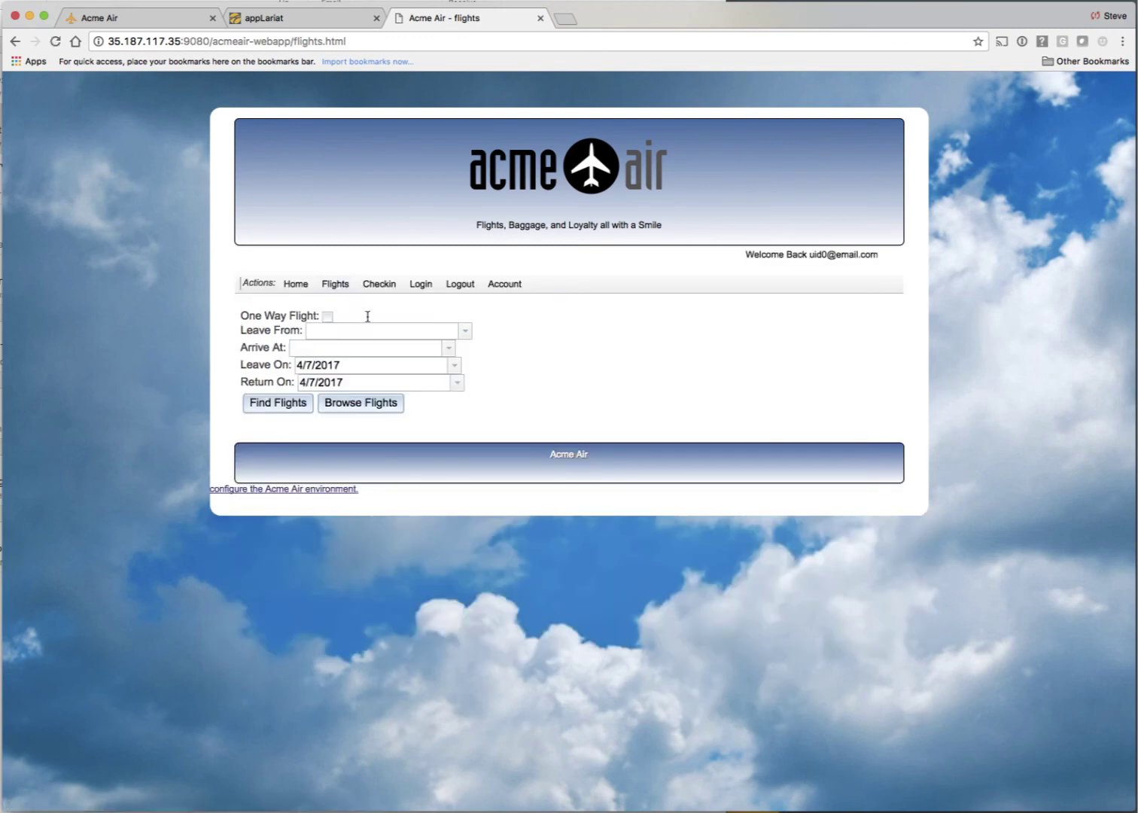
pyautogui.click(466, 332)
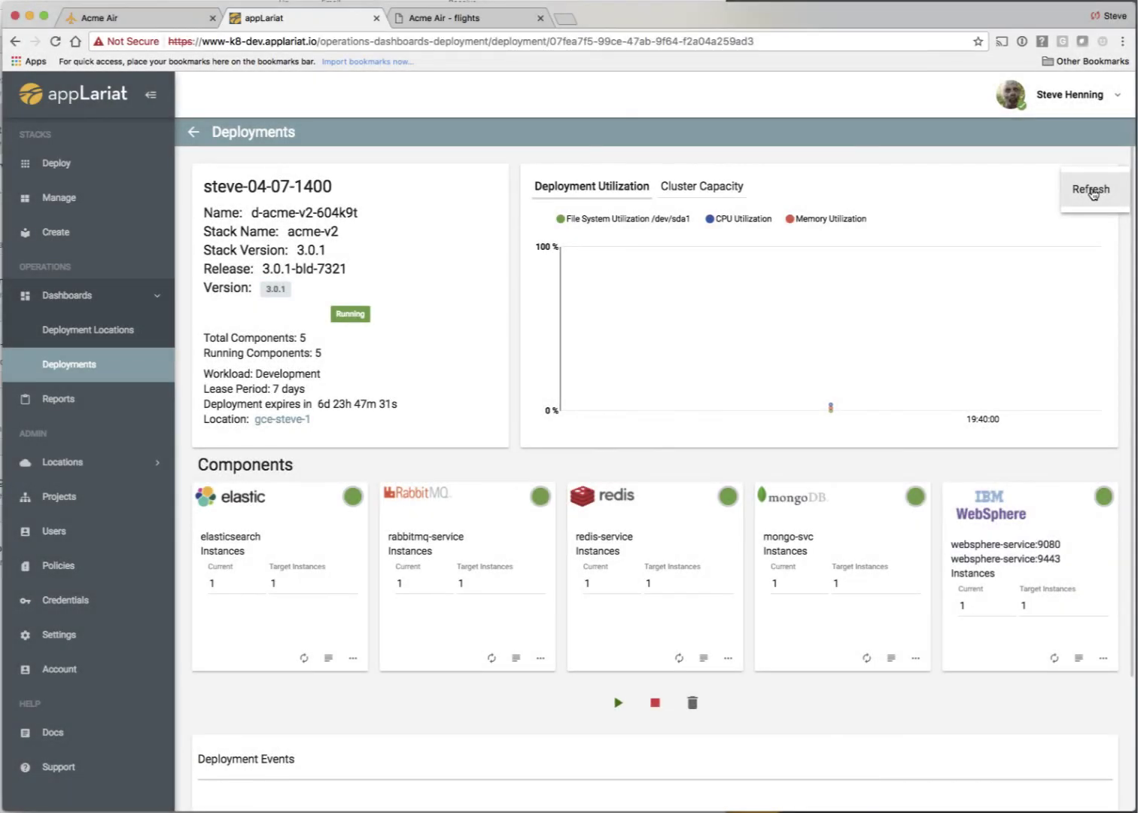
# - Switch to appLariat, refresh the deployment utilization chart and examine the file system, CPU and memory utilization
pyautogui.click(1091, 191)
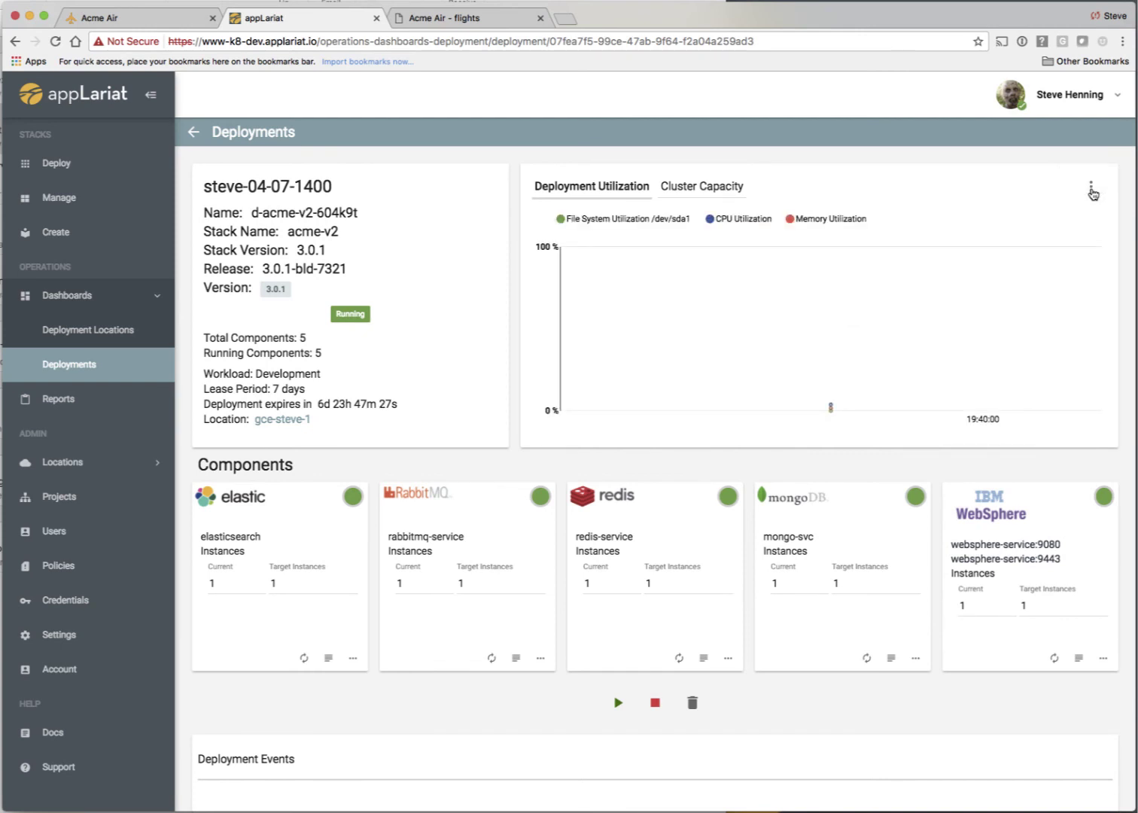
pyautogui.click(1092, 191)
pyautogui.click(1091, 193)
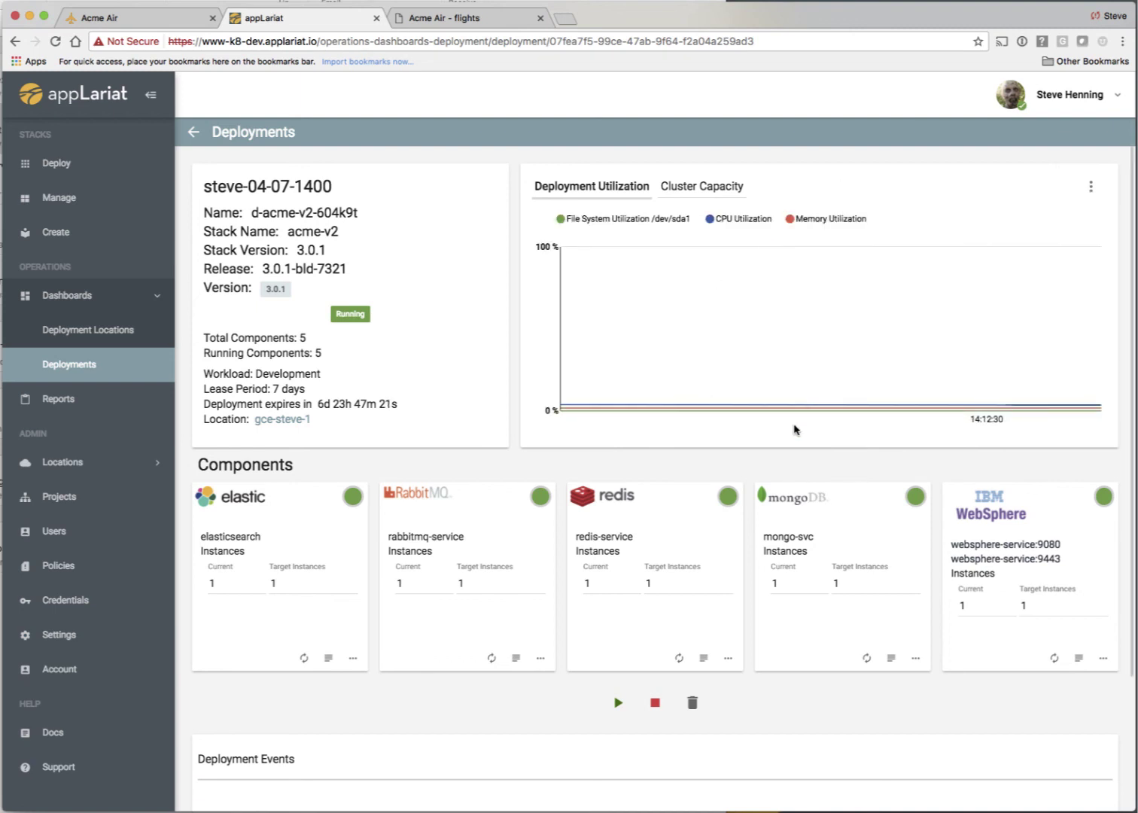
pyautogui.moveTo(817, 399)
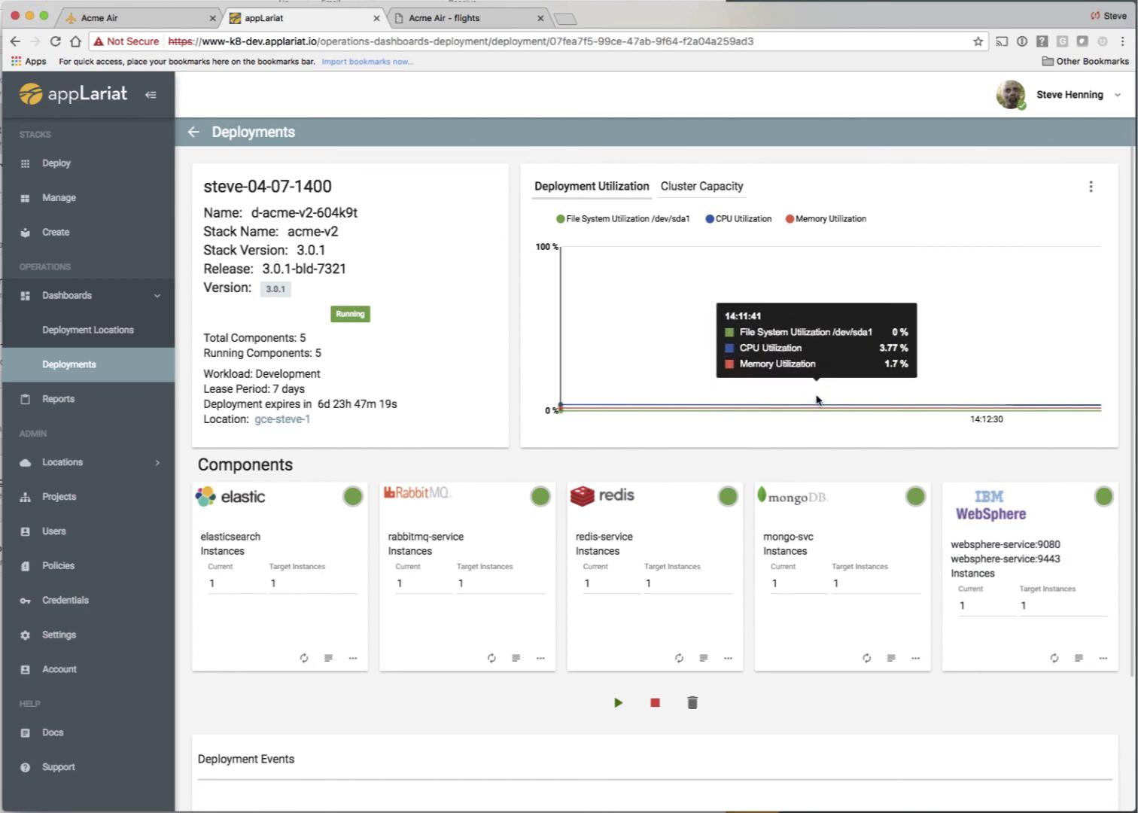